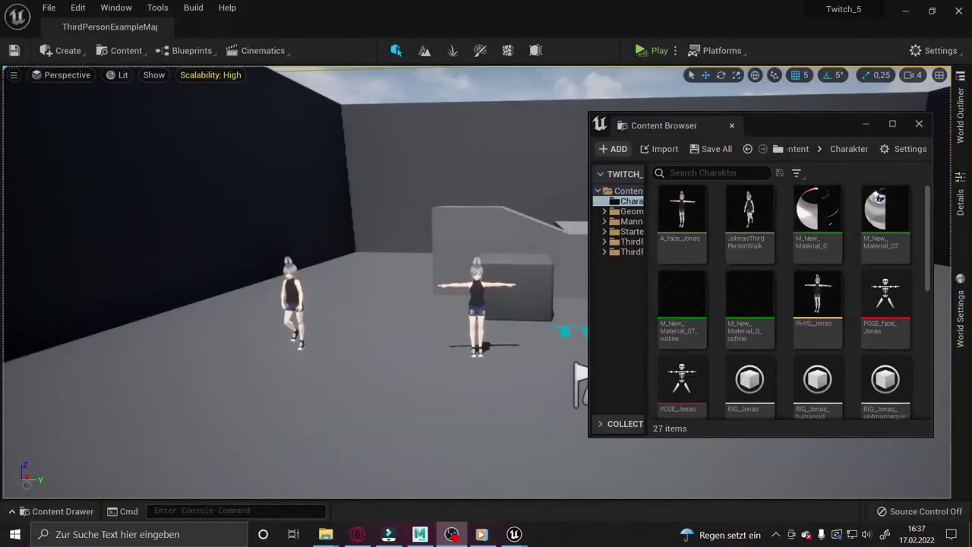
Step: Delete the left Jonas character and place JohnasThirdPersonWalk in the level near the stairs
left_click(291, 296)
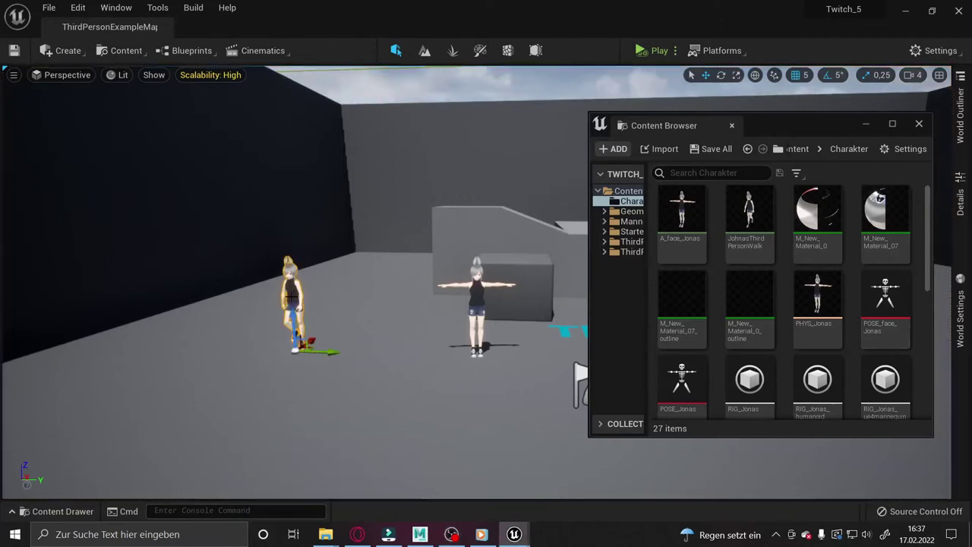
key("Delete")
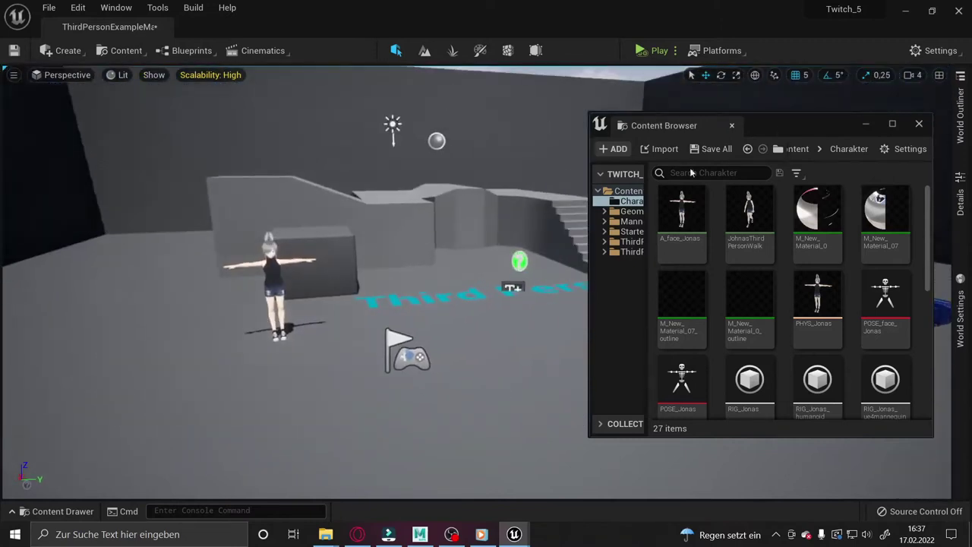
left_click_drag(750, 216, 106, 334)
left_click_drag(134, 390, 202, 281)
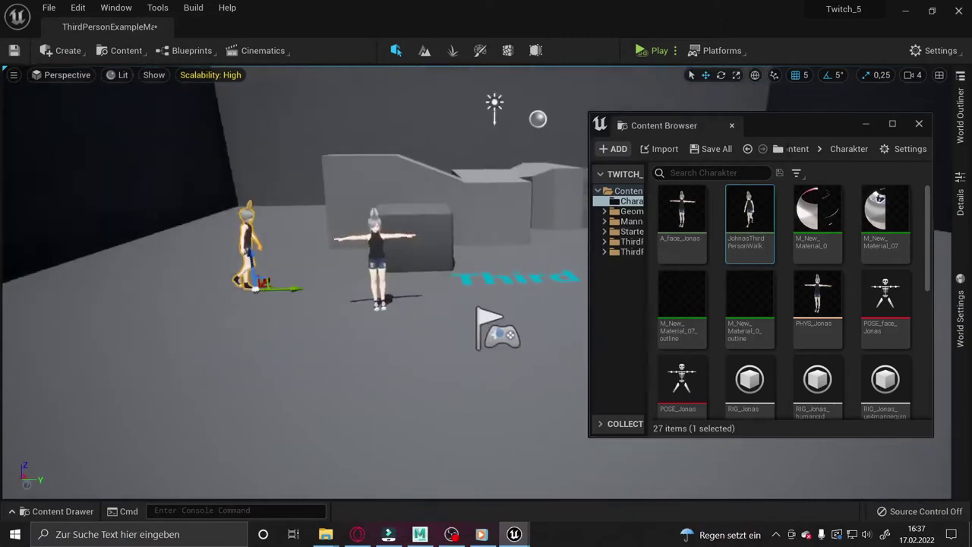
mouse_move(300, 295)
left_mouse_down()
mouse_move(250, 319)
mouse_move(481, 225)
left_mouse_up()
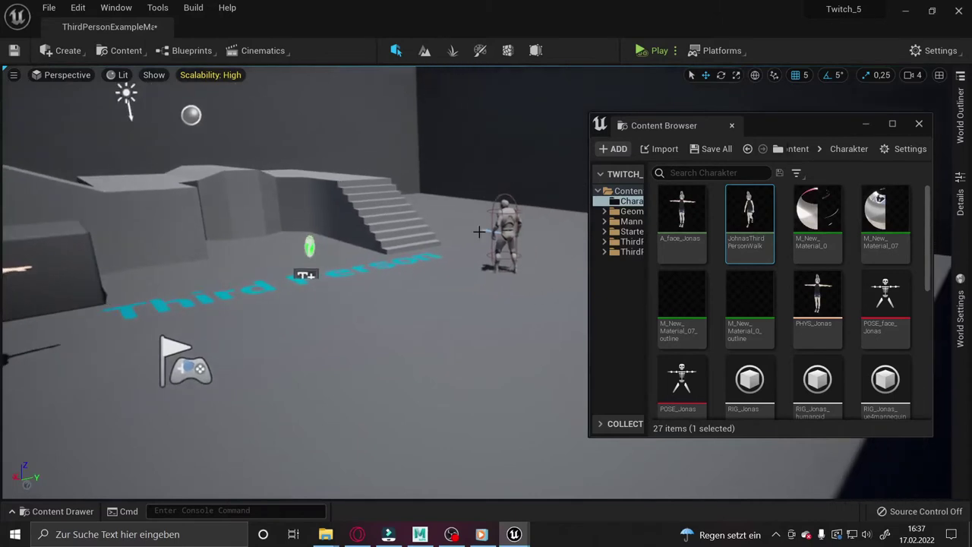
left_click(512, 197)
left_click_drag(664, 125, 626, 127)
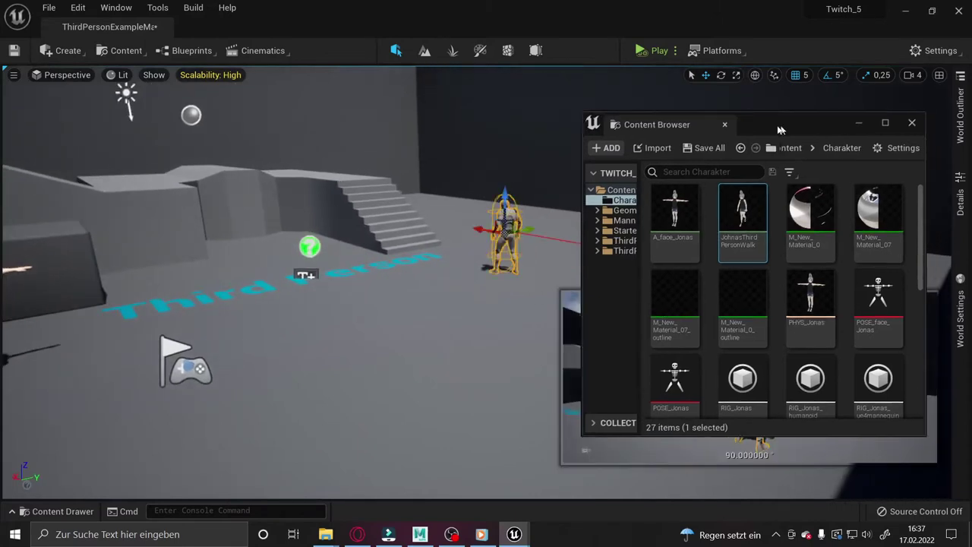
left_click(122, 51)
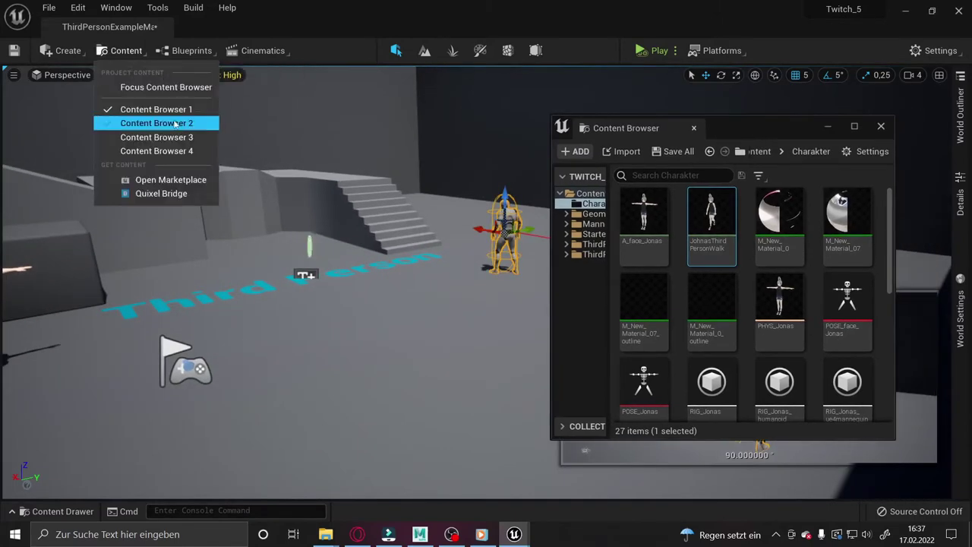
Step: In Content Browser 2, browse to Mannequin > Character > Mesh and open UE4_Mannequin_Skeleton
left_click(173, 120)
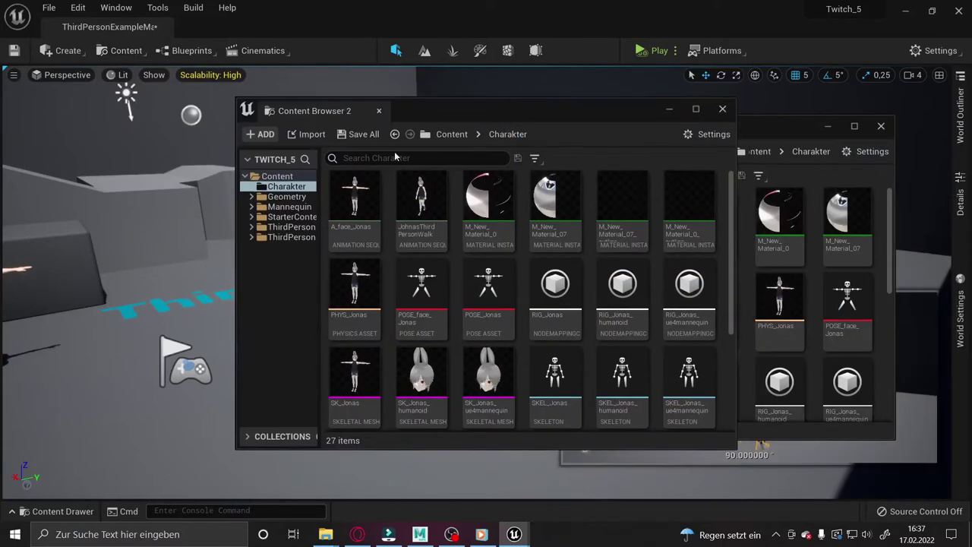
left_click(251, 207)
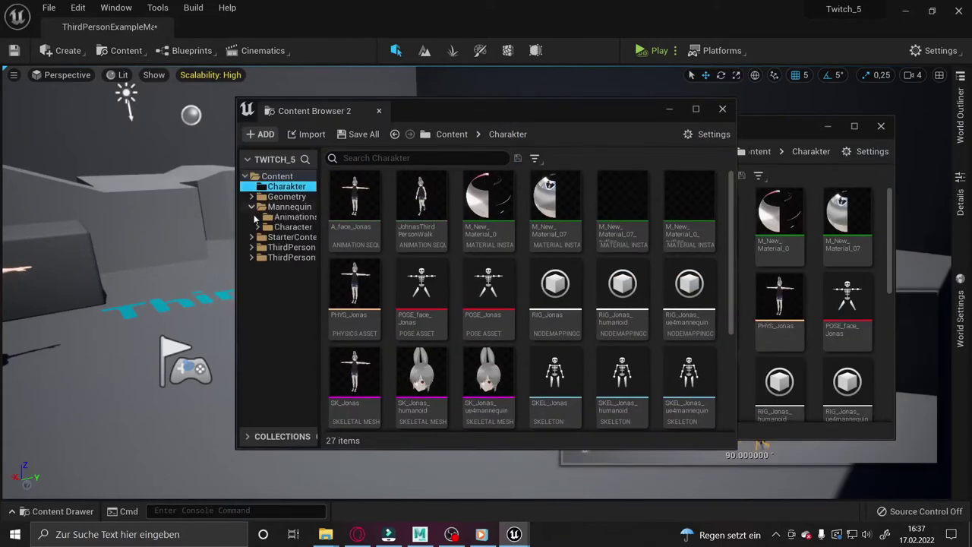
left_click(257, 226)
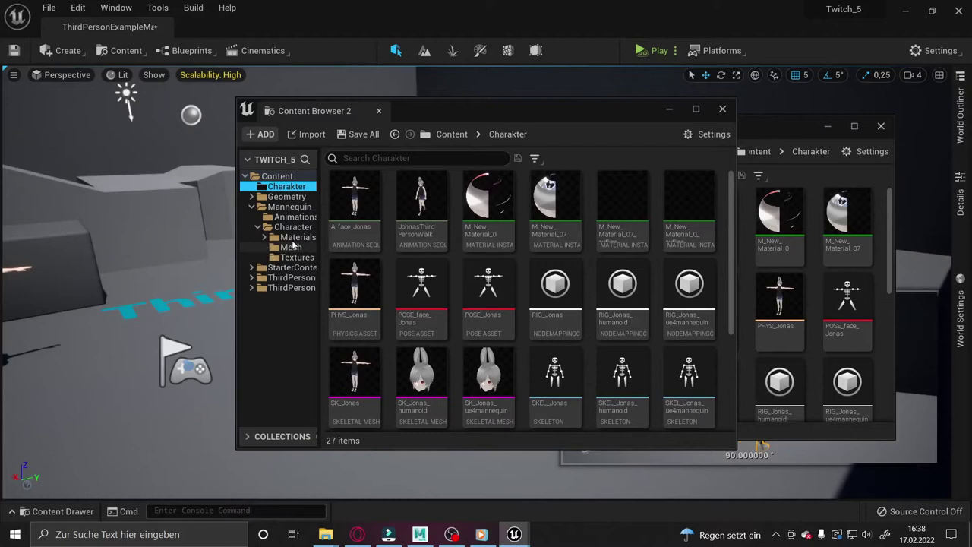
left_click(295, 237)
left_click(291, 246)
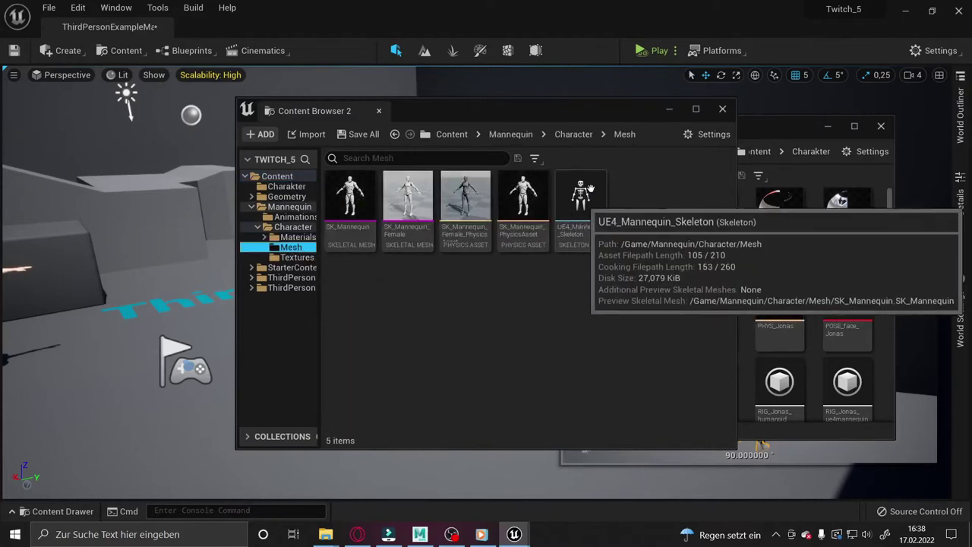
left_click_drag(599, 106, 500, 88)
double_click(479, 185)
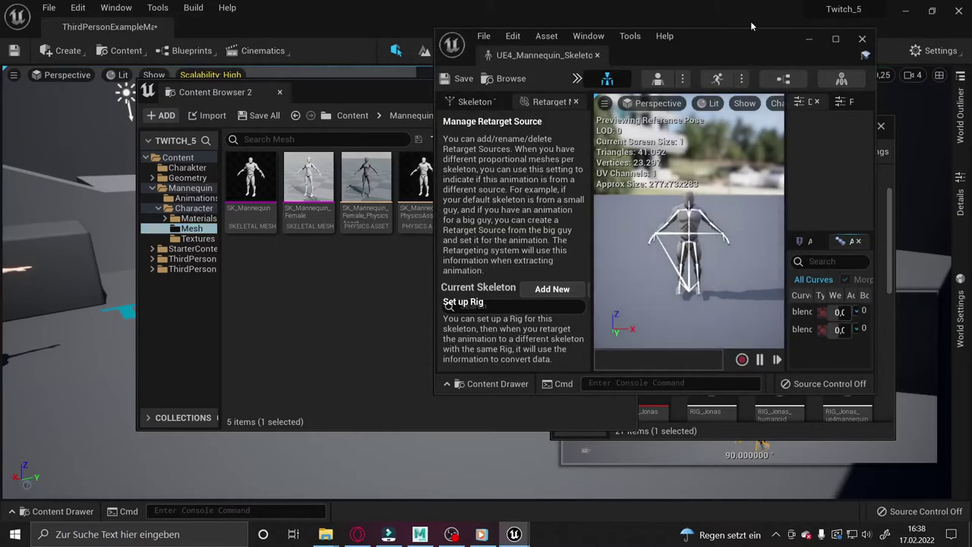
left_click_drag(750, 21, 750, 0)
left_click_drag(598, 215, 562, 182)
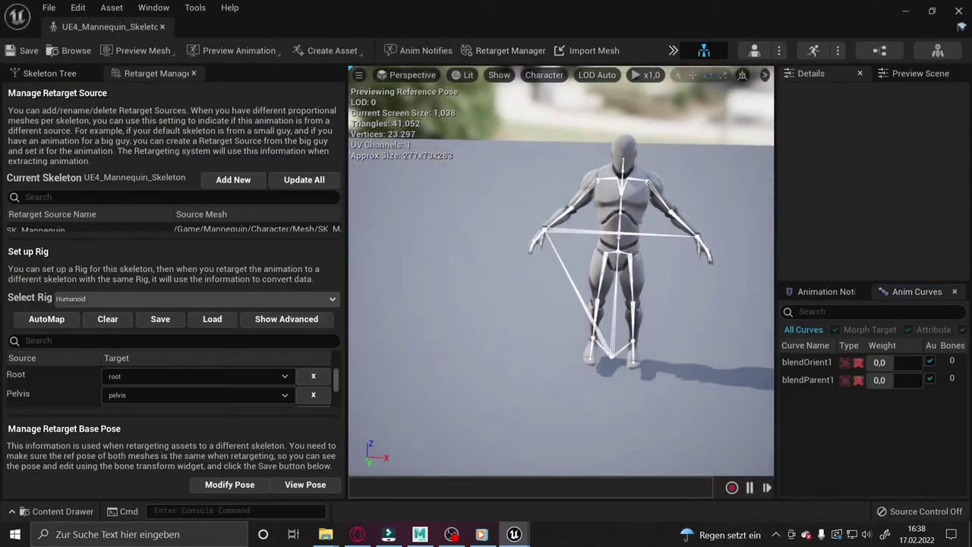
mouse_move(614, 217)
right_mouse_down()
mouse_move(615, 182)
mouse_move(634, 190)
right_mouse_up()
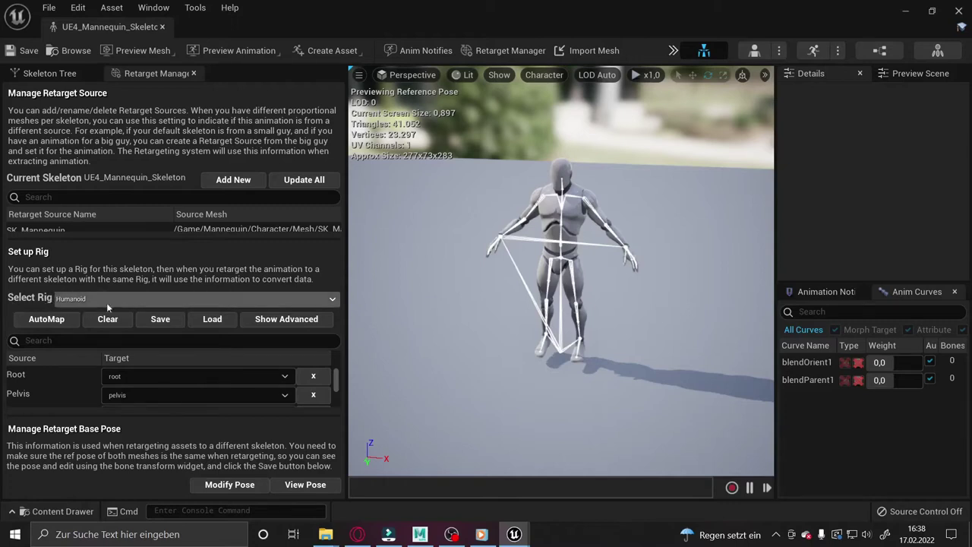
scroll(129, 379, "down", 1)
scroll(144, 381, "down", 2)
scroll(152, 382, "down", 2)
scroll(152, 380, "down", 5)
scroll(152, 380, "down", 2)
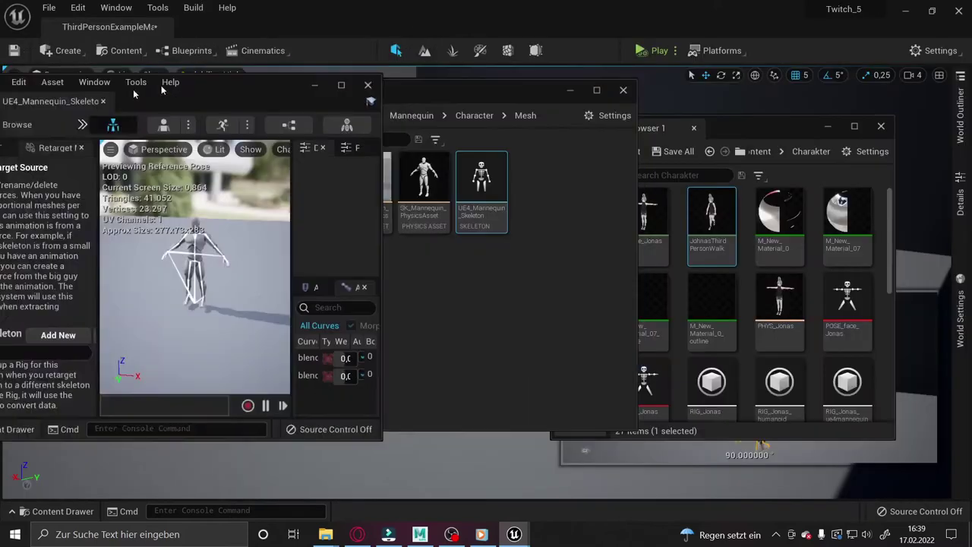
Step: Restore the mannequin skeleton editor and snap it to the left half of the screen
key("super+Down")
key("super+Left")
left_click(274, 8)
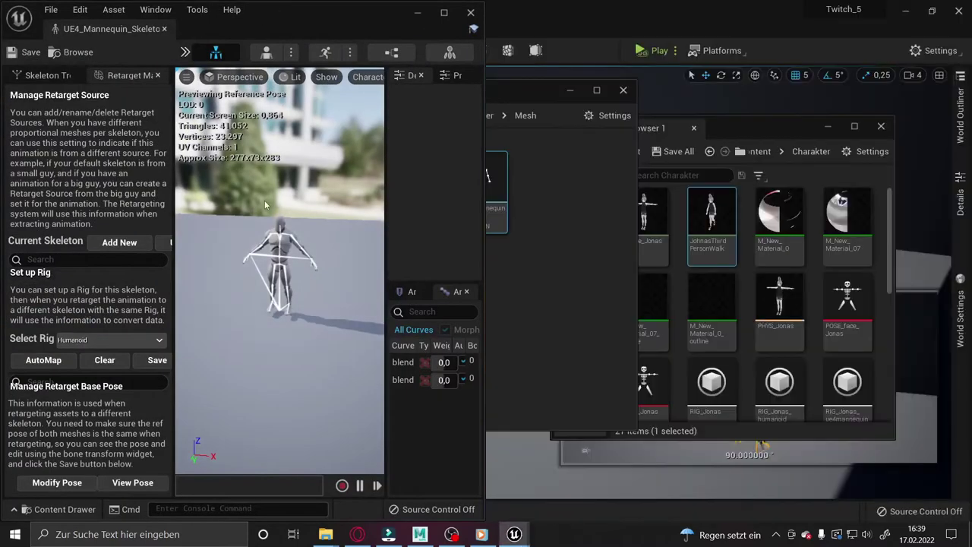
scroll(286, 205, "up", 5)
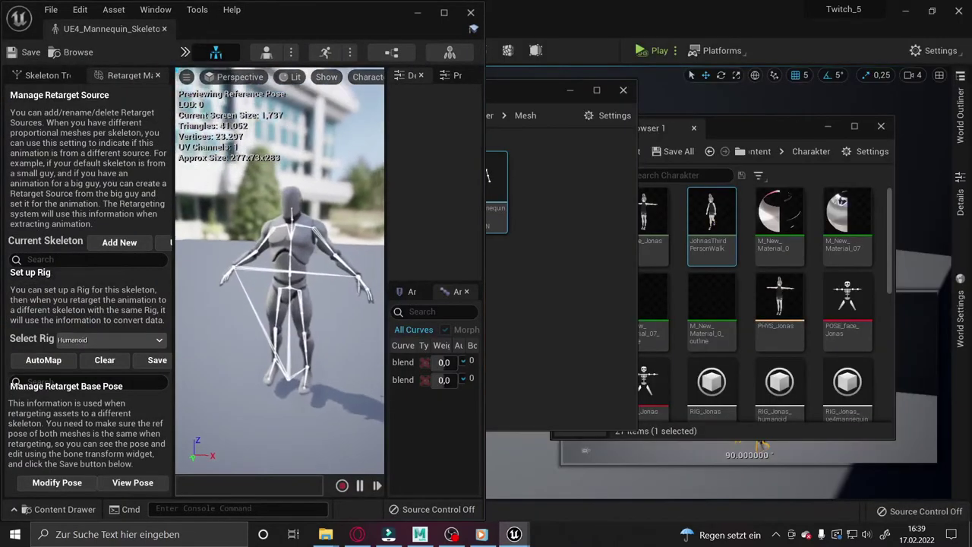
Step: Check the preview's character display options and orbit slightly around the mannequin
left_click(368, 76)
mouse_move(385, 139)
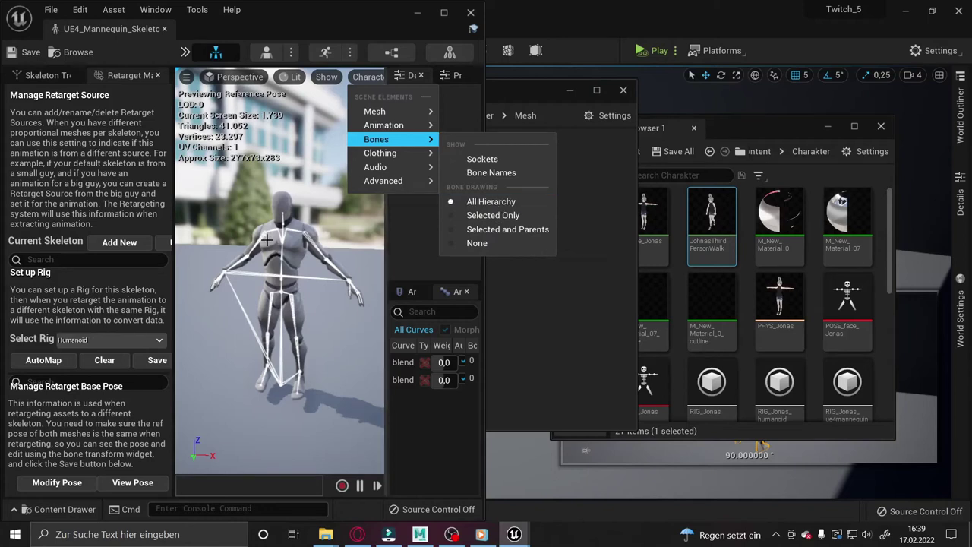
left_click(296, 256)
left_click_drag(296, 256, 284, 253)
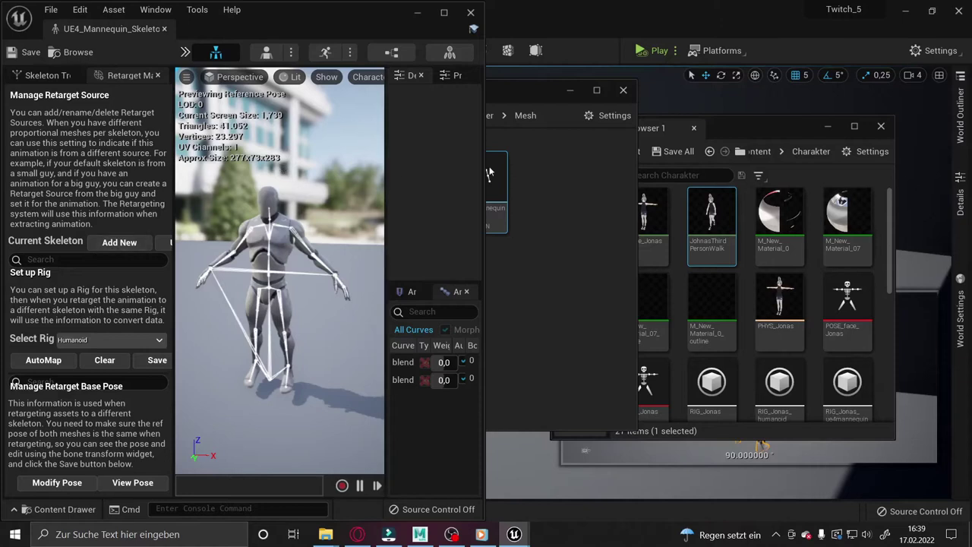
Step: Bring Content Browser 1 forward and scroll down to the SKEL_Jonas_ue4mannequin asset
left_click_drag(753, 135, 759, 109)
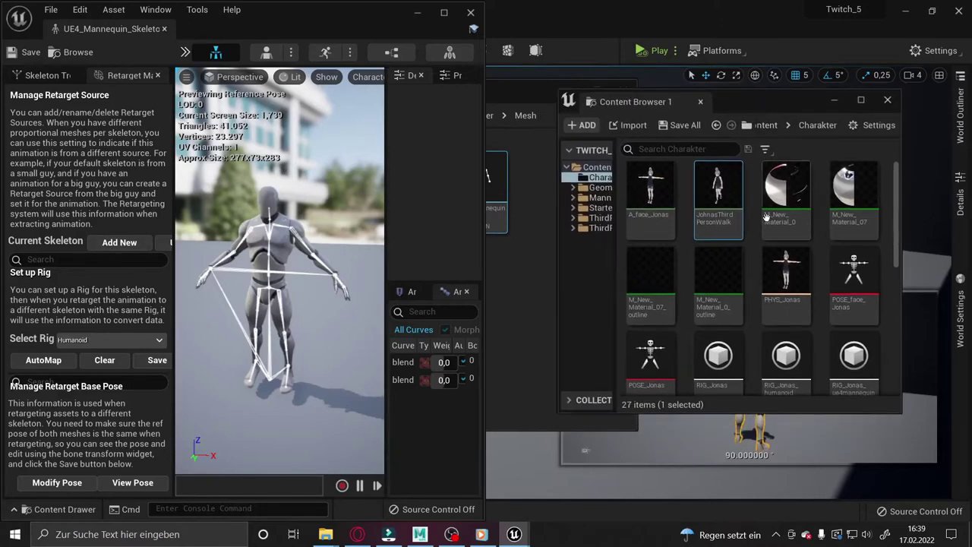
scroll(810, 274, "down", 3)
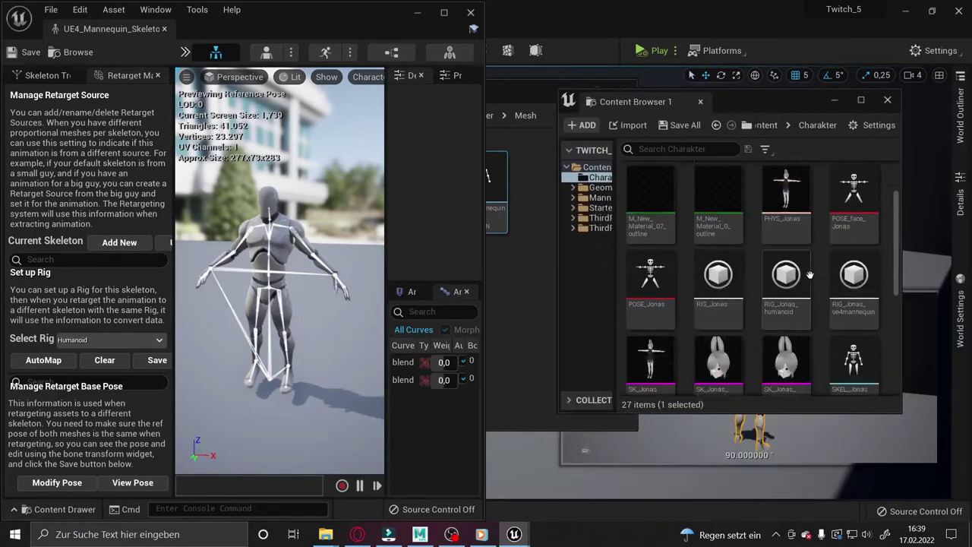
scroll(809, 275, "down", 2)
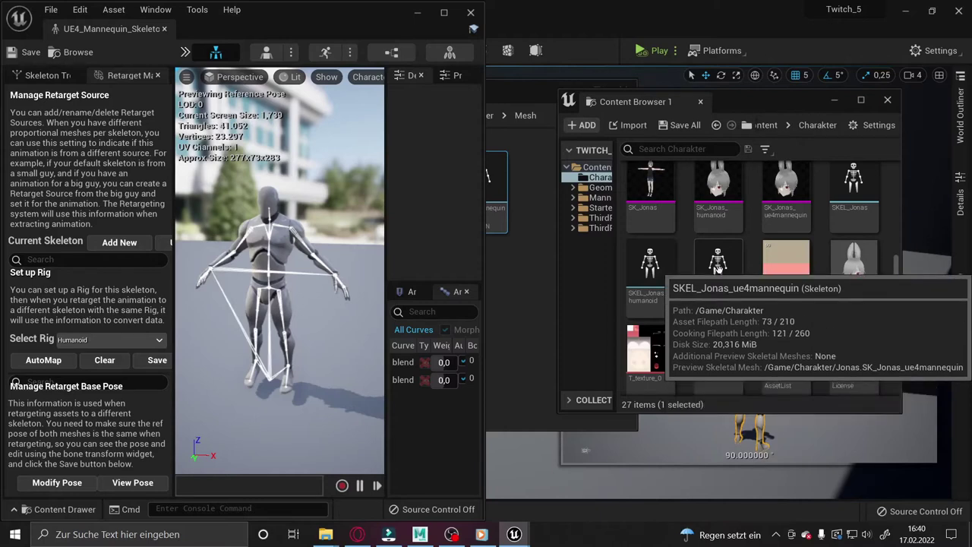
Step: Open SKEL_Jonas_ue4mannequin maximized and scroll its Humanoid bone mapping down to UpperArm_R
double_click(717, 270)
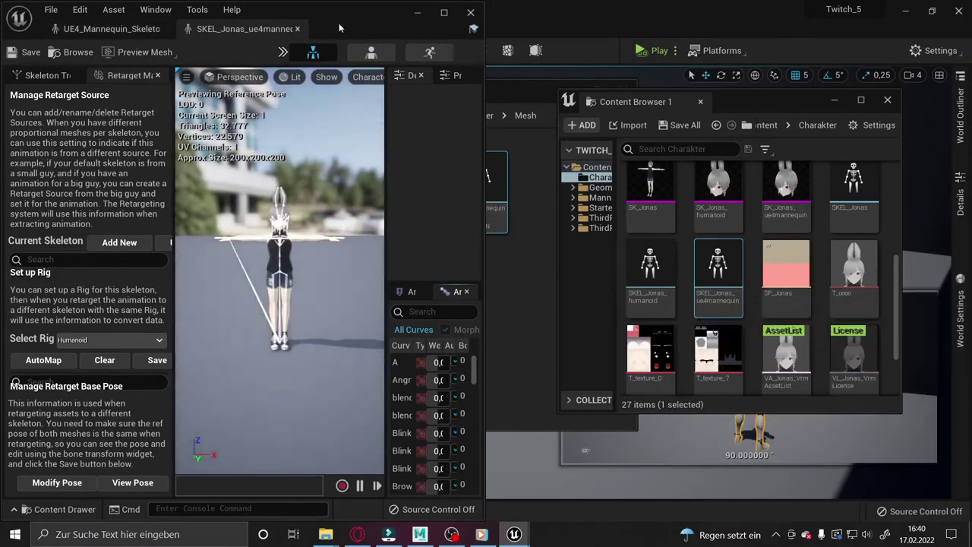
left_click(443, 12)
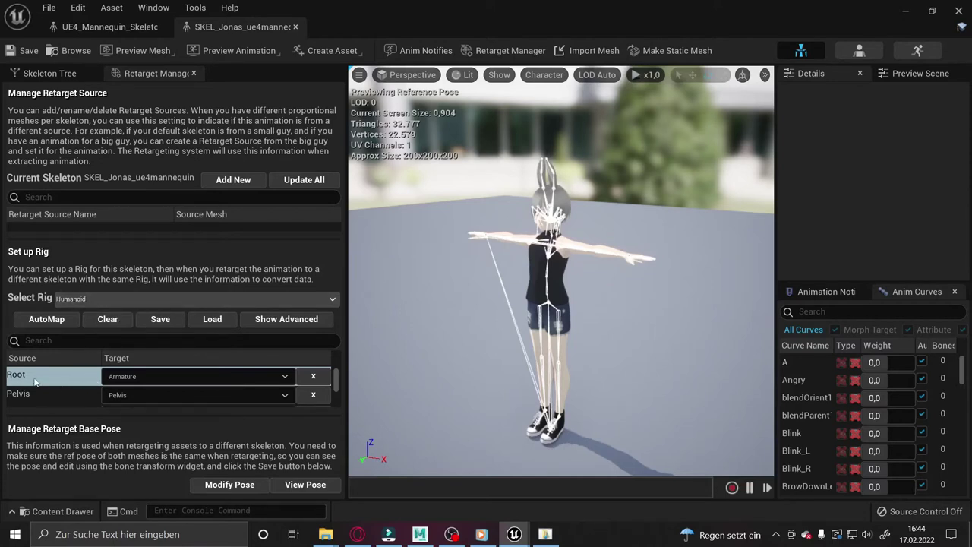
scroll(43, 386, "down", 1)
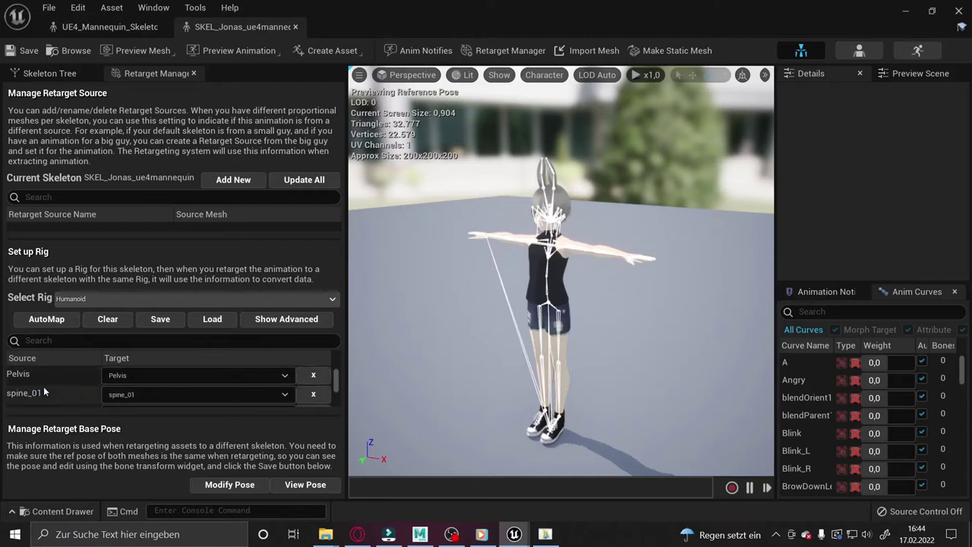
scroll(44, 385, "down", 2)
scroll(47, 386, "down", 3)
scroll(47, 385, "down", 1)
scroll(63, 386, "down", 3)
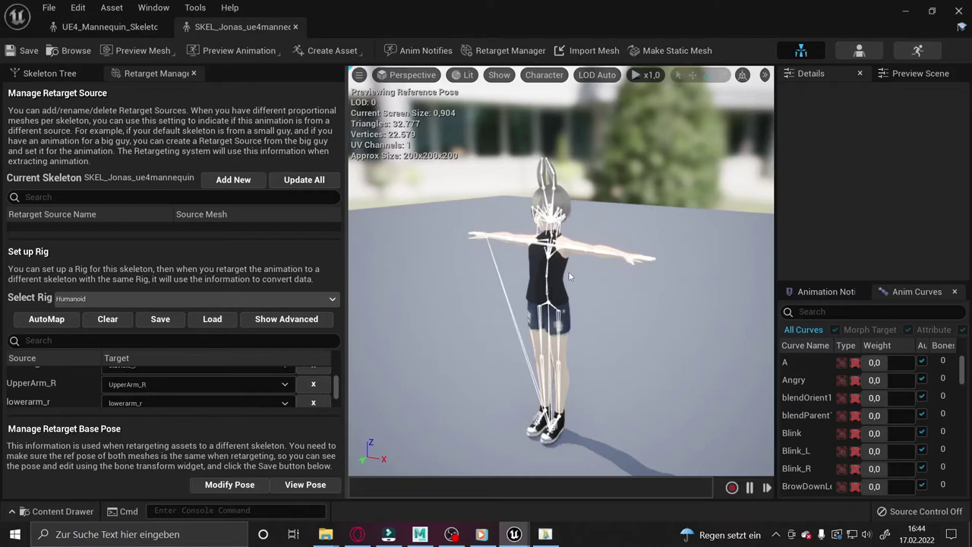
Step: Check the UpperArm_R target choices without changing them, then select Jonas's spine_02 bone
left_click(159, 389)
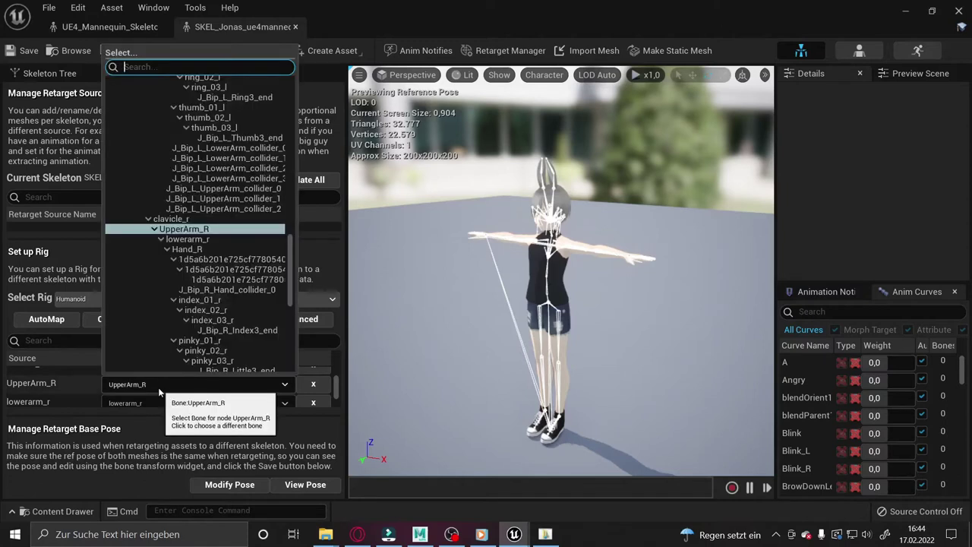
left_click(159, 389)
scroll(561, 271, "up", 5)
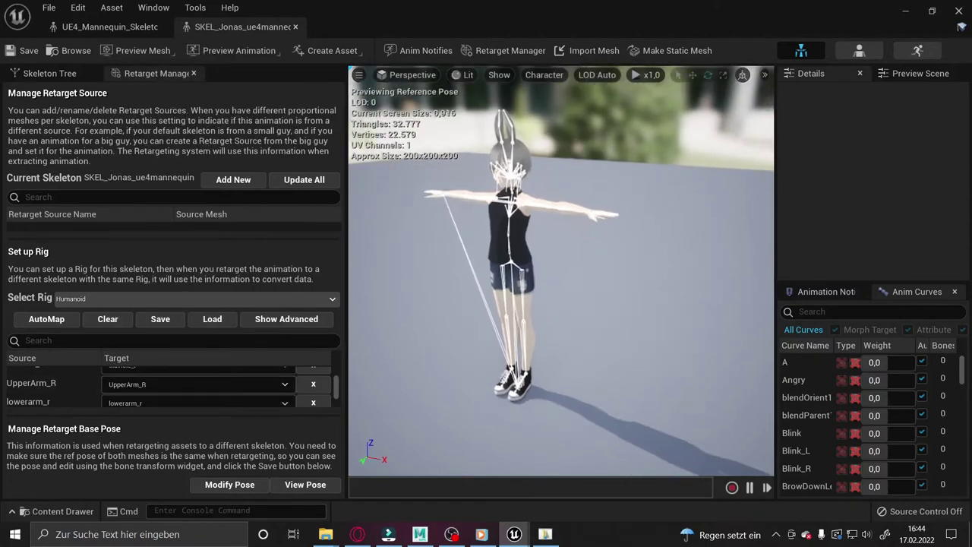
scroll(536, 297, "up", 2)
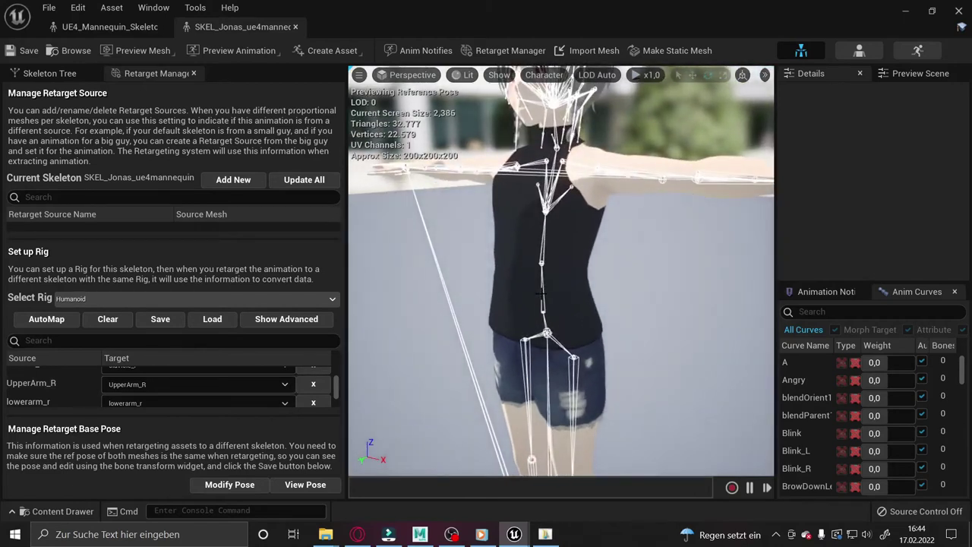
left_click(542, 263)
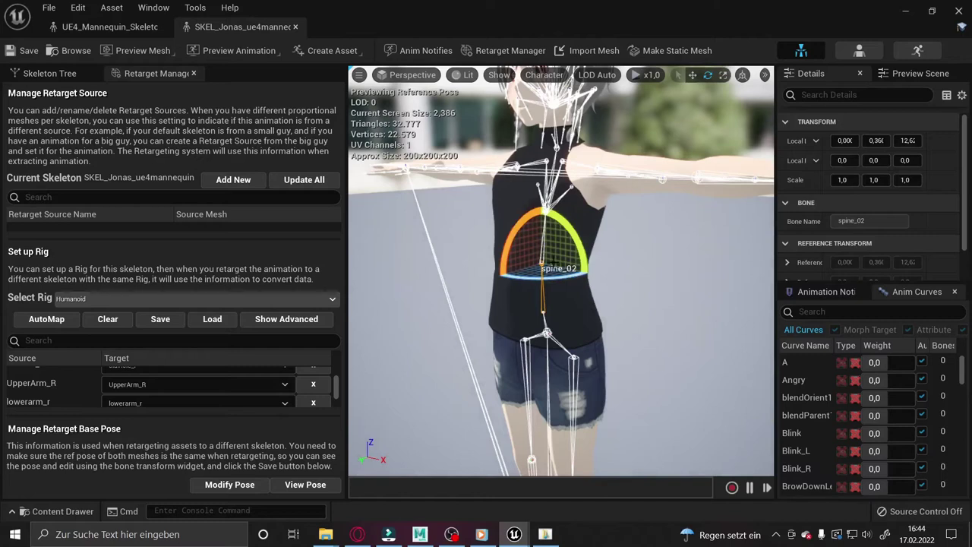
Step: In the mannequin skeleton, select the spine_01 and spine_02 bones while orbiting the view
left_click(76, 27)
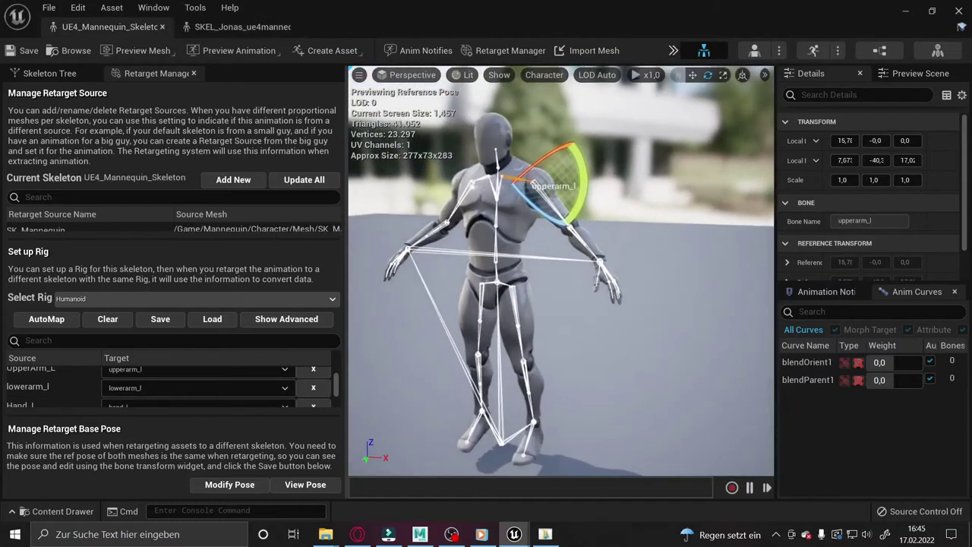
right_click_drag(409, 201, 409, 200)
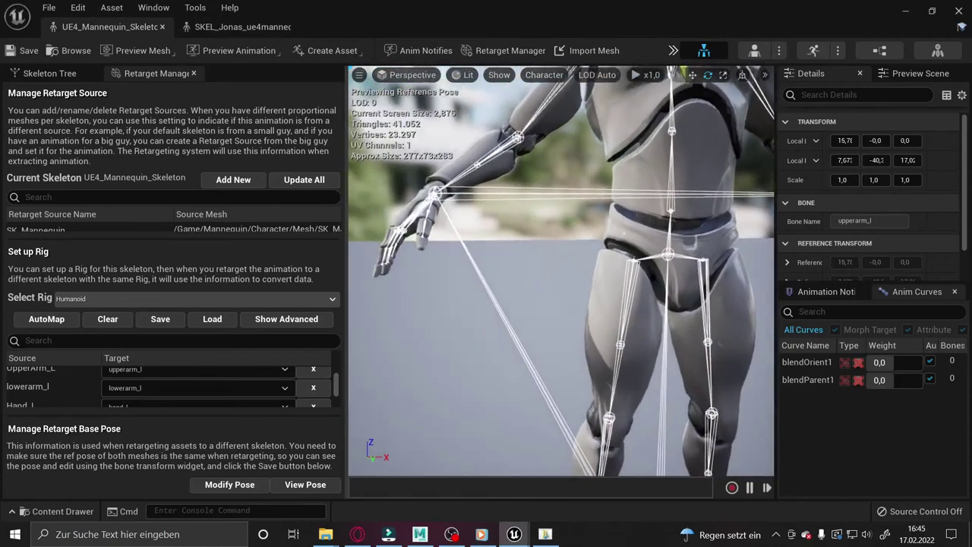
left_click(481, 167)
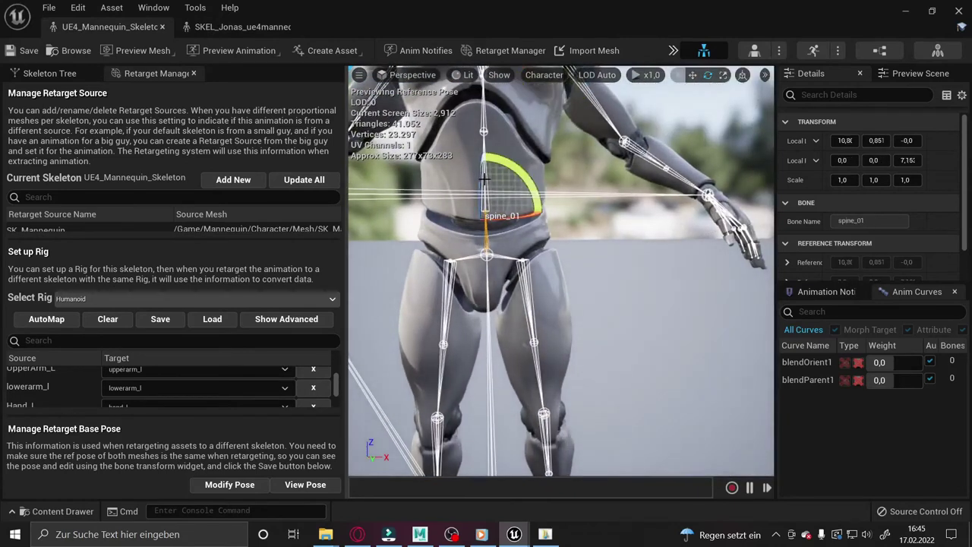
middle_click_drag(480, 166, 521, 135)
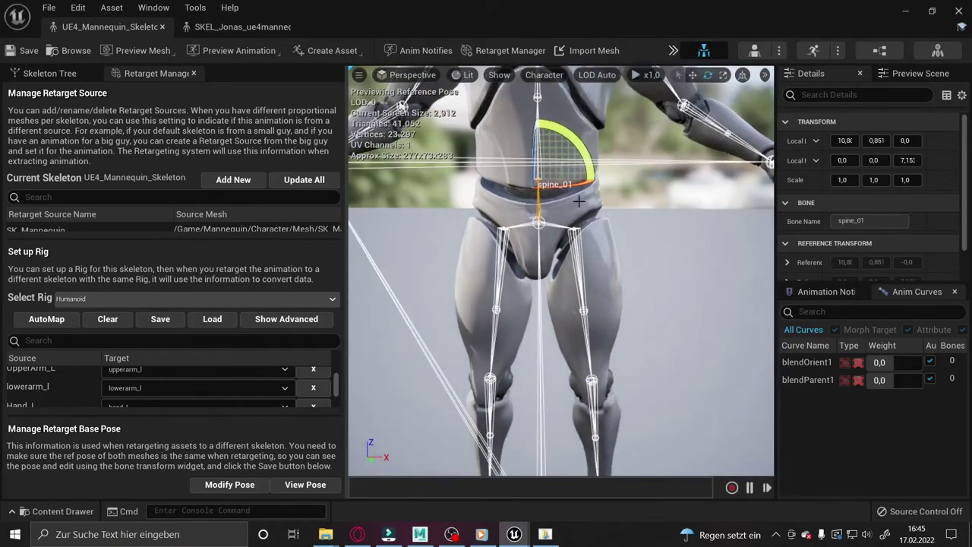
left_click(521, 135)
left_click(539, 127)
left_click(540, 105)
mouse_move(540, 105)
left_mouse_down("alt")
mouse_move(577, 152)
mouse_move(531, 228)
left_mouse_up("alt")
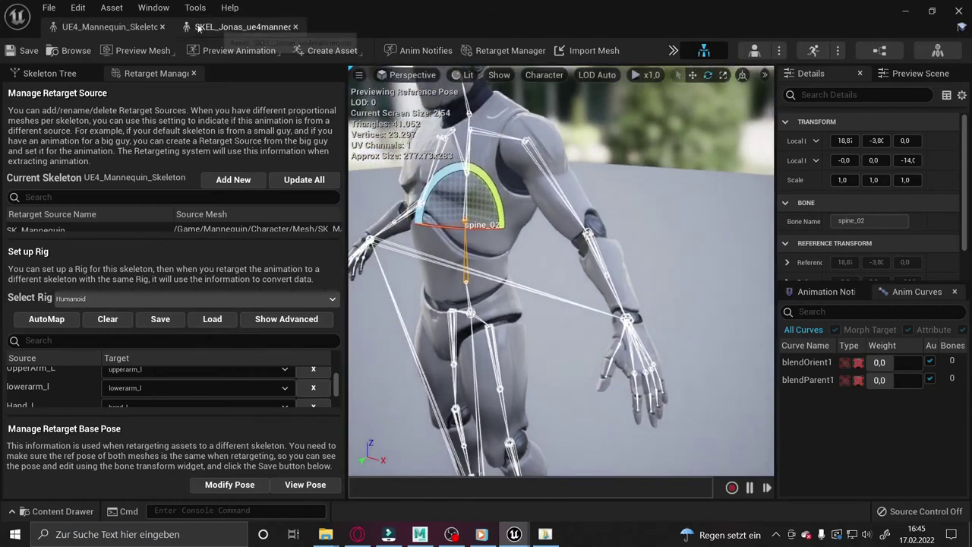
Step: Return to the Jonas skeleton and scroll its Humanoid mapping up to spine_02 and spine_03
left_click(199, 29)
left_click(106, 27)
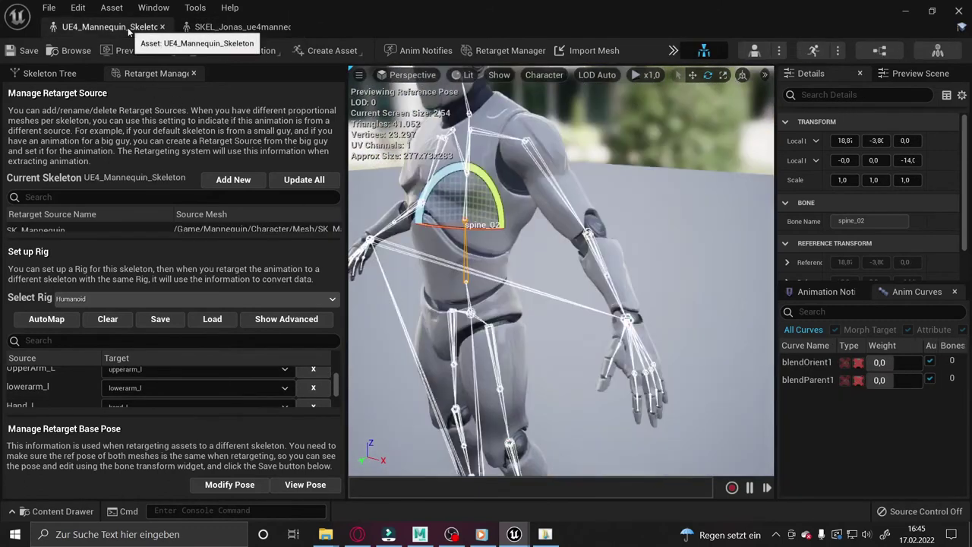
scroll(74, 382, "down", 1)
scroll(74, 382, "up", 2)
scroll(74, 382, "down", 1)
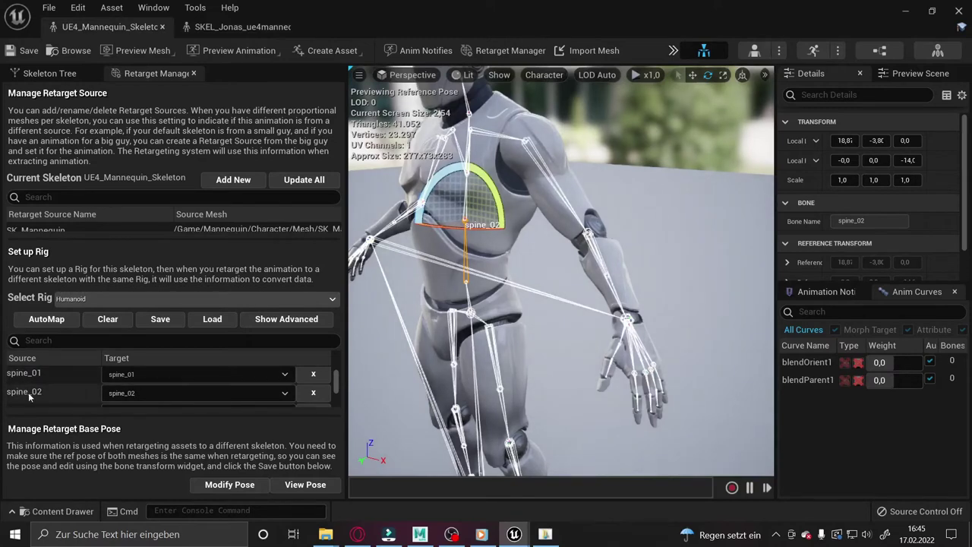
left_click(227, 27)
scroll(40, 391, "up", 1)
scroll(40, 391, "up", 2)
scroll(39, 389, "up", 1)
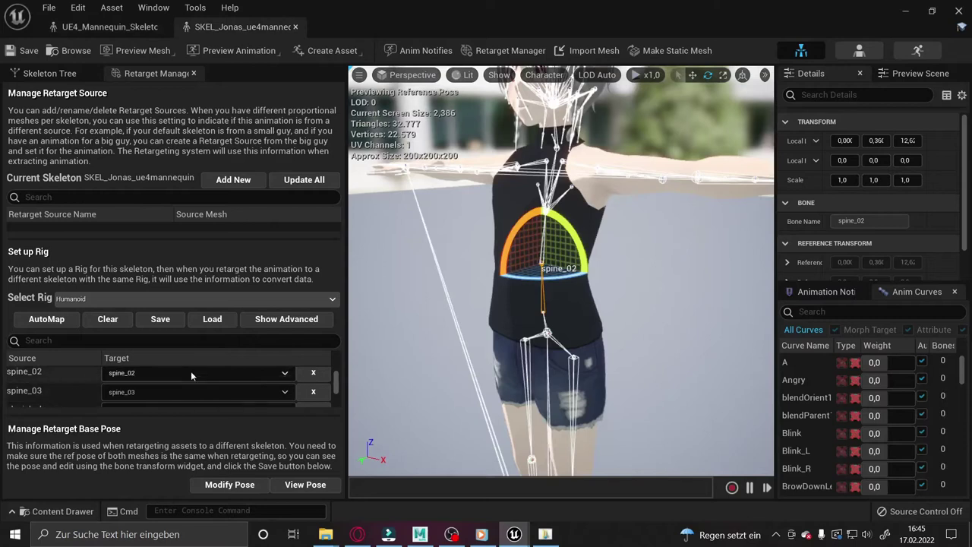
Step: Confirm spine_02 stays as its target, then orbit around the Jonas character
left_click(191, 373)
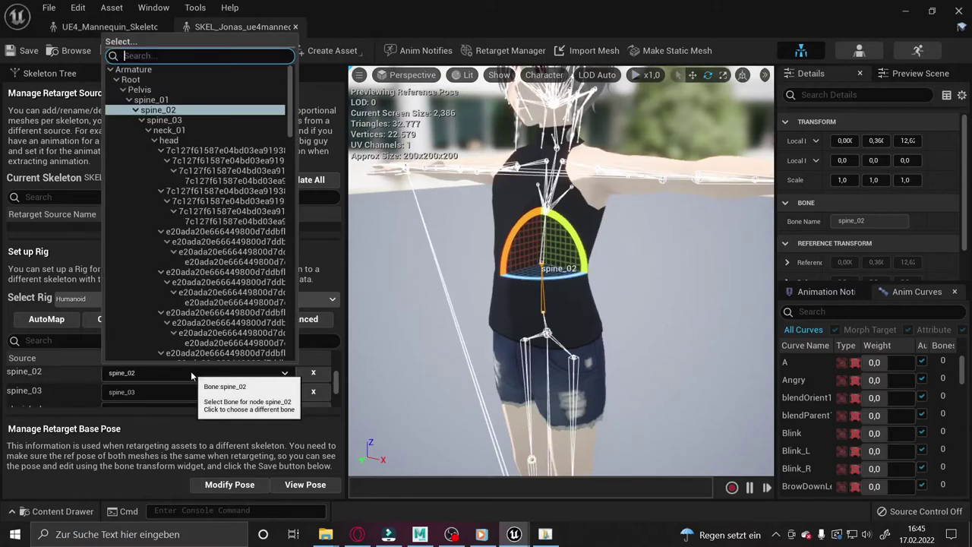
left_click(41, 384)
scroll(561, 270, "down", 3)
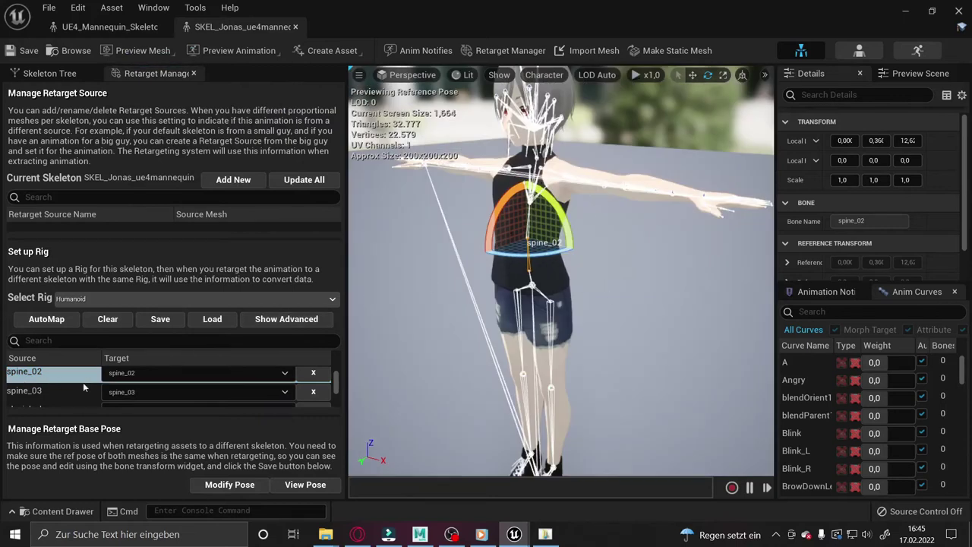
left_click(120, 29)
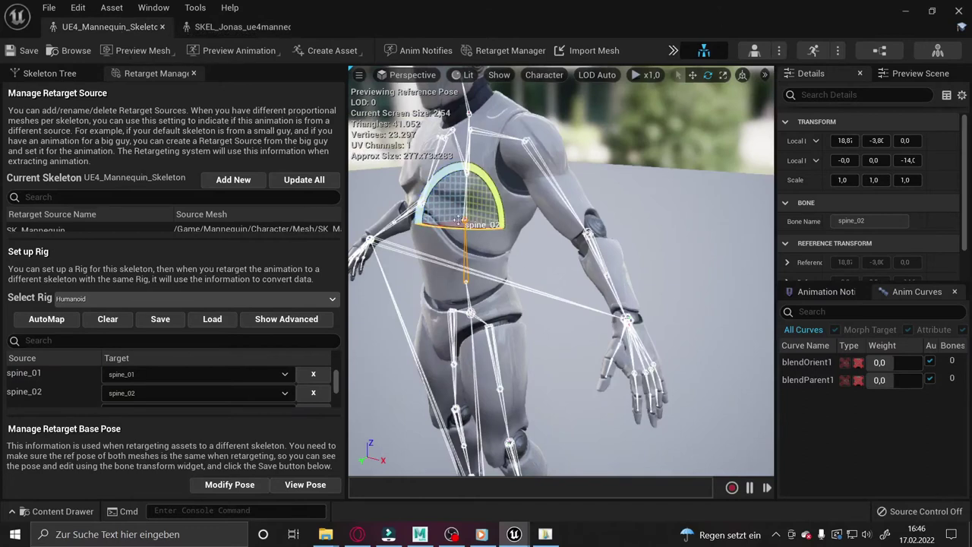
left_click(246, 26)
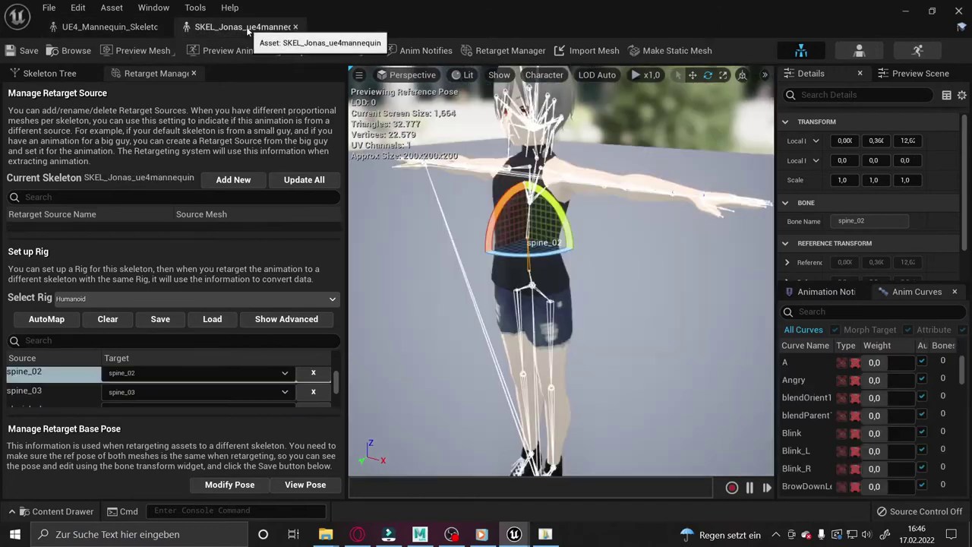
left_click(636, 311)
left_click_drag(635, 312, 615, 286)
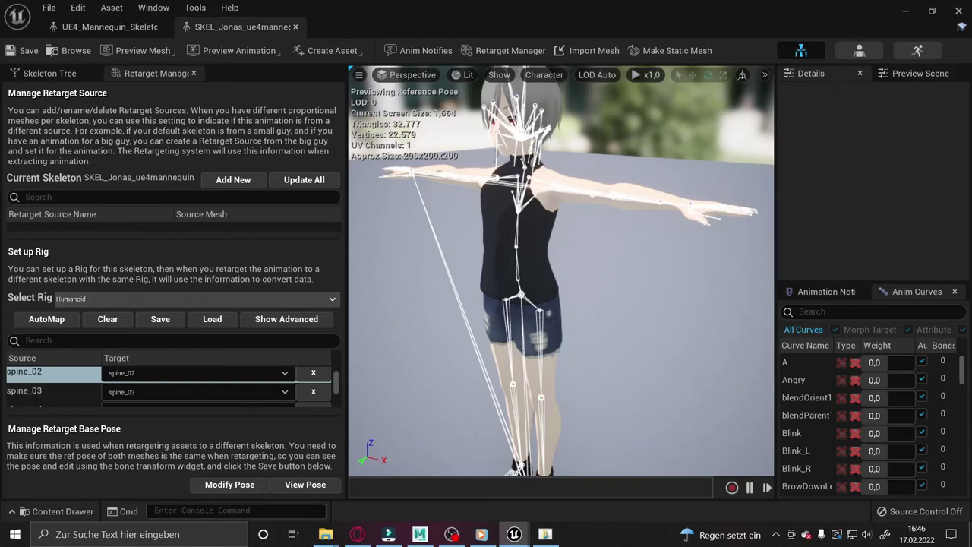
left_click_drag(561, 303, 585, 303)
Step: Scroll the Jonas Humanoid rig list to the end of the basic bone mapping
scroll(154, 396, "down", 2)
scroll(155, 395, "down", 2)
scroll(154, 395, "down", 1)
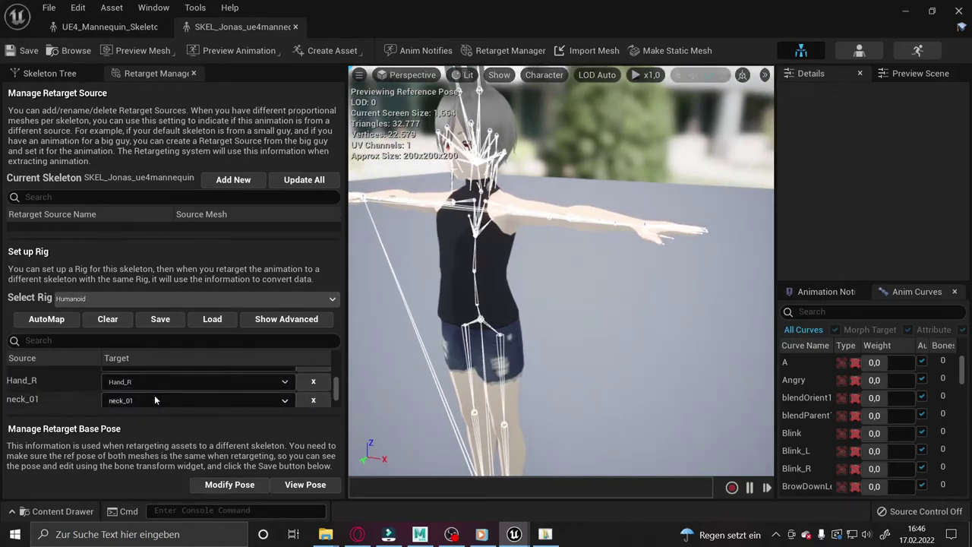
scroll(155, 395, "down", 2)
scroll(154, 395, "down", 2)
scroll(154, 395, "down", 1)
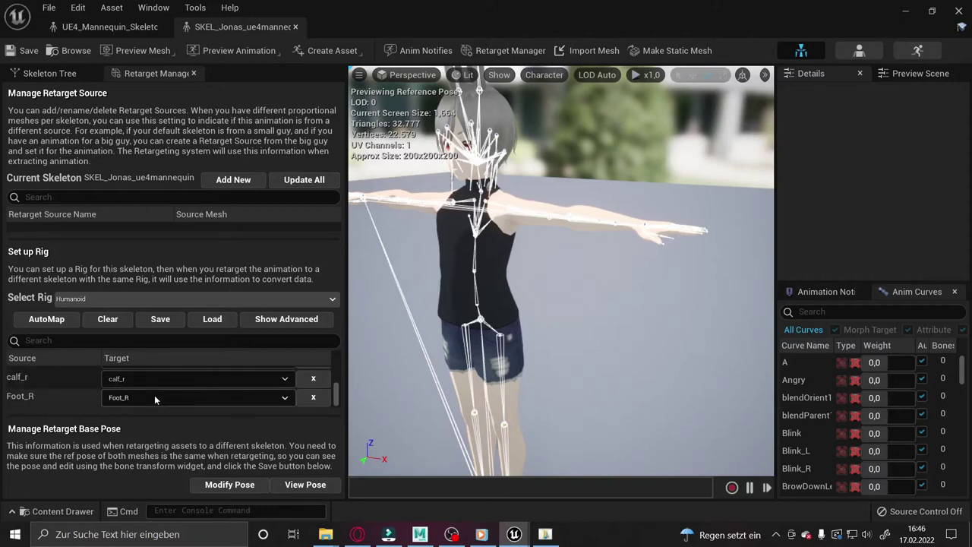
Step: Show the advanced mapping and scroll through finger, IK and twist bones to Custom_5
left_click(286, 318)
scroll(173, 387, "down", 1)
scroll(173, 387, "down", 2)
scroll(173, 387, "down", 3)
scroll(174, 385, "down", 3)
scroll(174, 386, "down", 3)
scroll(174, 385, "down", 3)
scroll(174, 386, "down", 3)
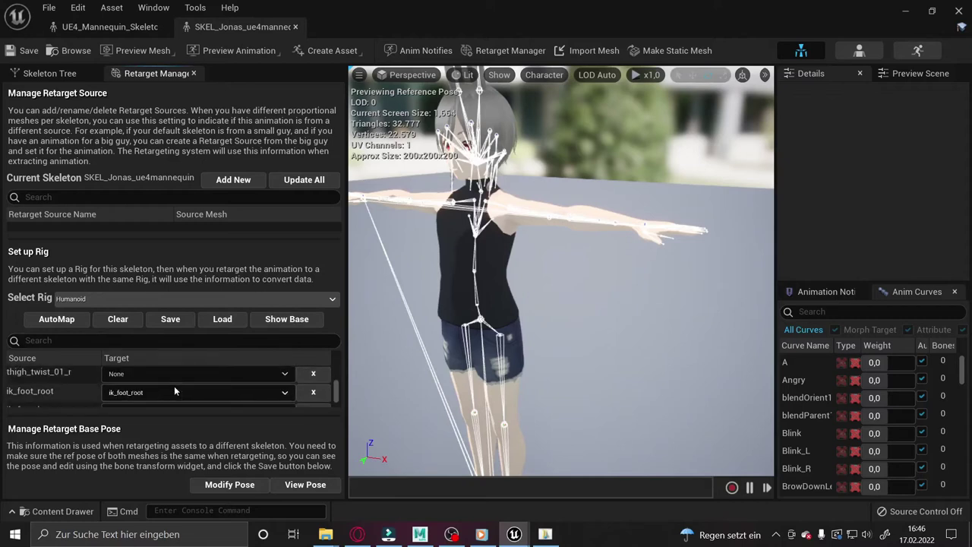
scroll(174, 386, "down", 3)
scroll(174, 386, "down", 3)
scroll(174, 386, "down", 3)
scroll(174, 386, "down", 3)
scroll(173, 385, "down", 3)
scroll(174, 386, "down", 3)
scroll(174, 385, "down", 3)
scroll(173, 385, "down", 3)
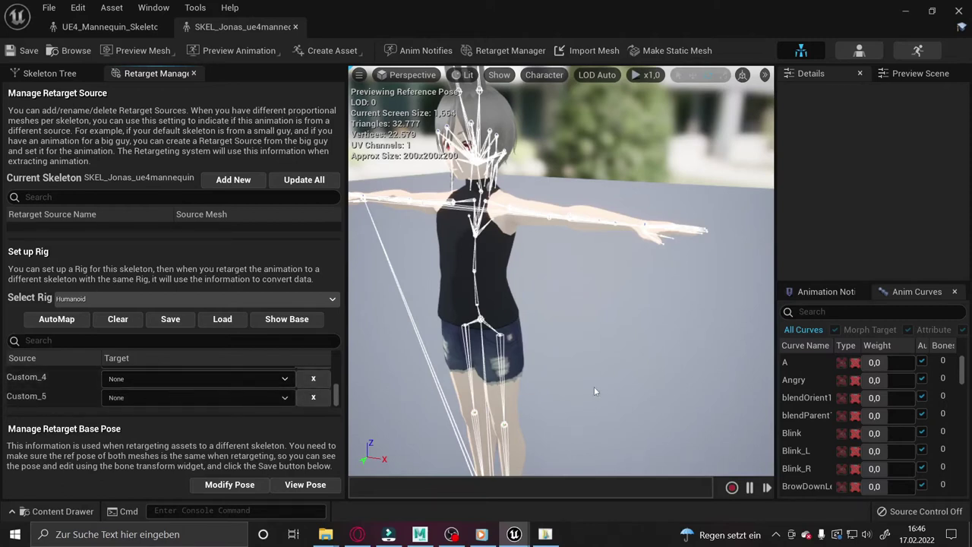
scroll(599, 385, "down", 3)
scroll(600, 385, "down", 2)
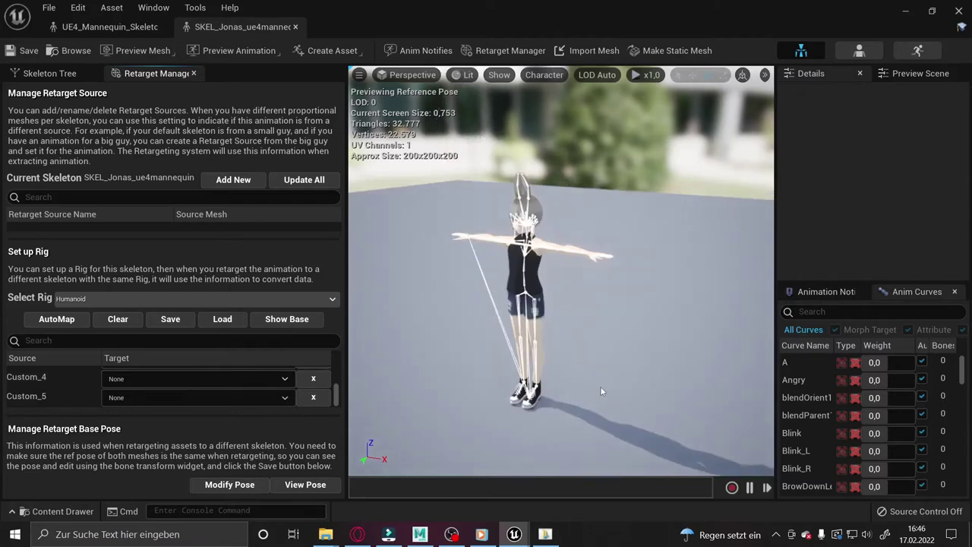
Step: Save the Jonas character assets and orbit around the Jonas preview
left_click(23, 50)
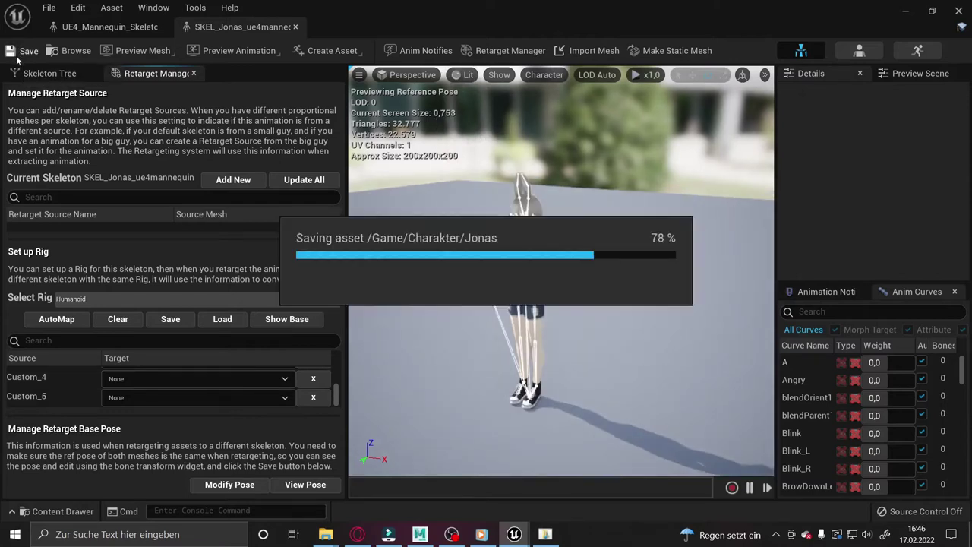
left_click(86, 32)
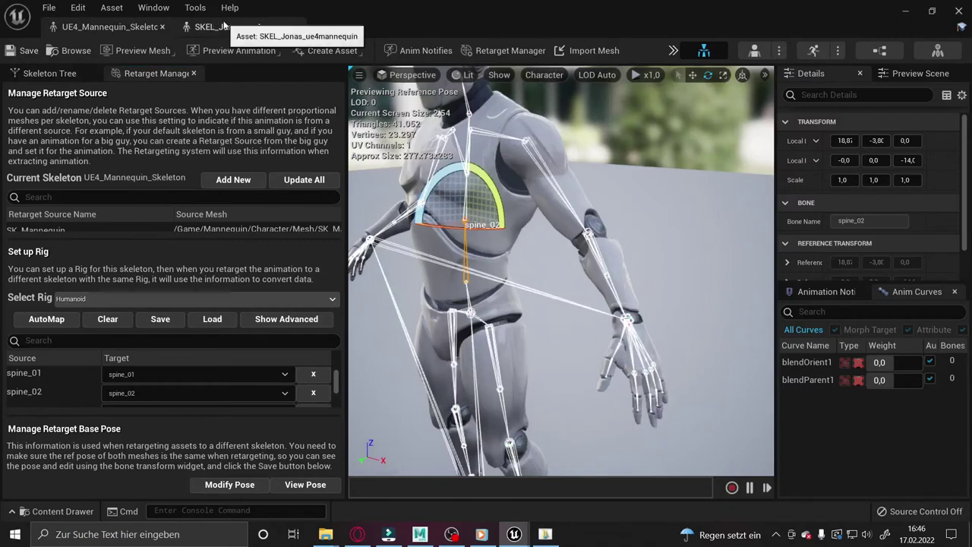
left_click(226, 26)
mouse_move(562, 303)
right_mouse_down()
mouse_move(623, 296)
mouse_move(532, 296)
right_mouse_up()
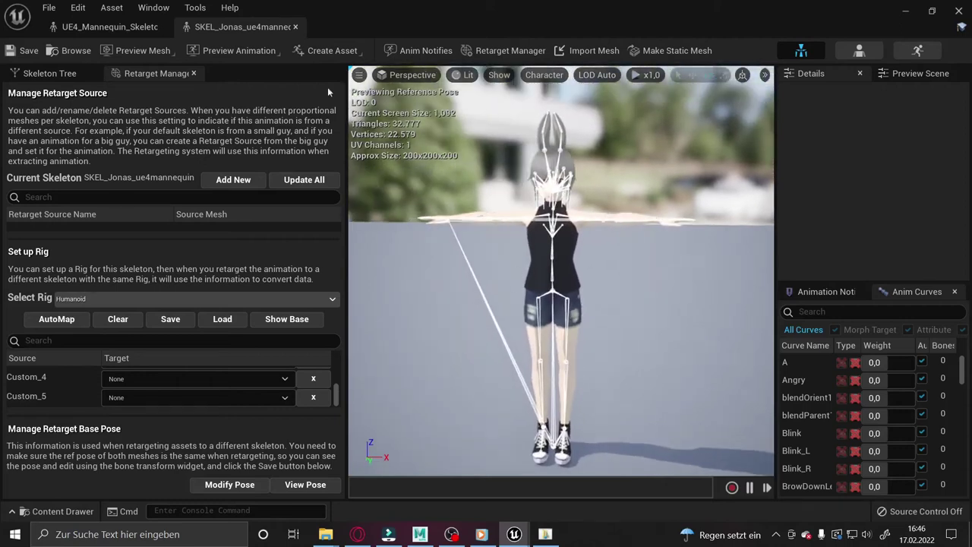
Step: Frame the mannequin from the front and compare it with Jonas across the two skeleton tabs
left_click(131, 27)
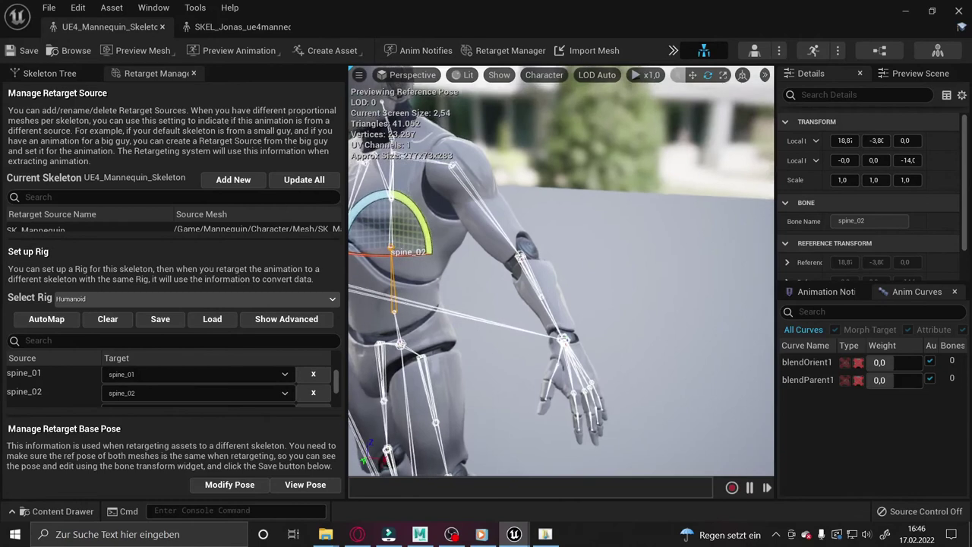
right_click_drag(562, 296, 532, 296)
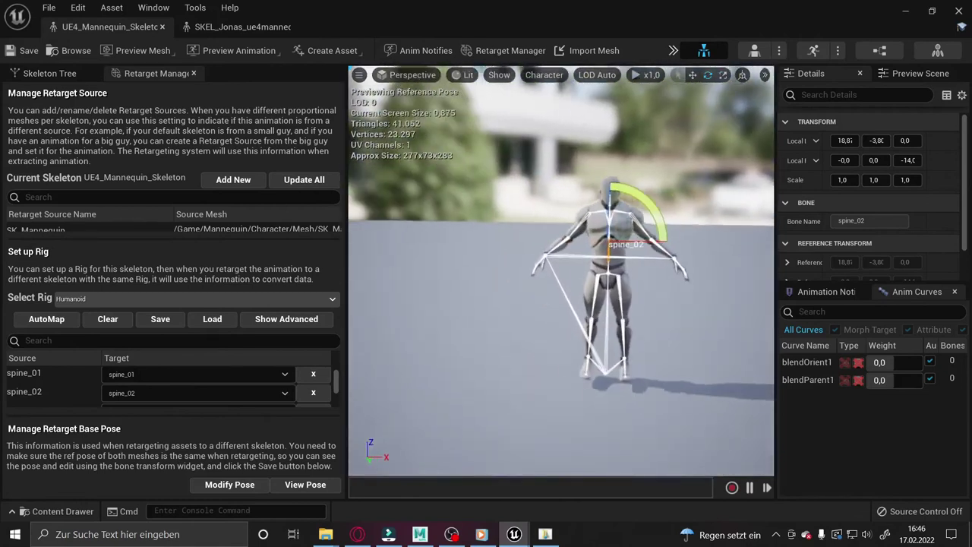
right_click_drag(638, 308, 656, 308)
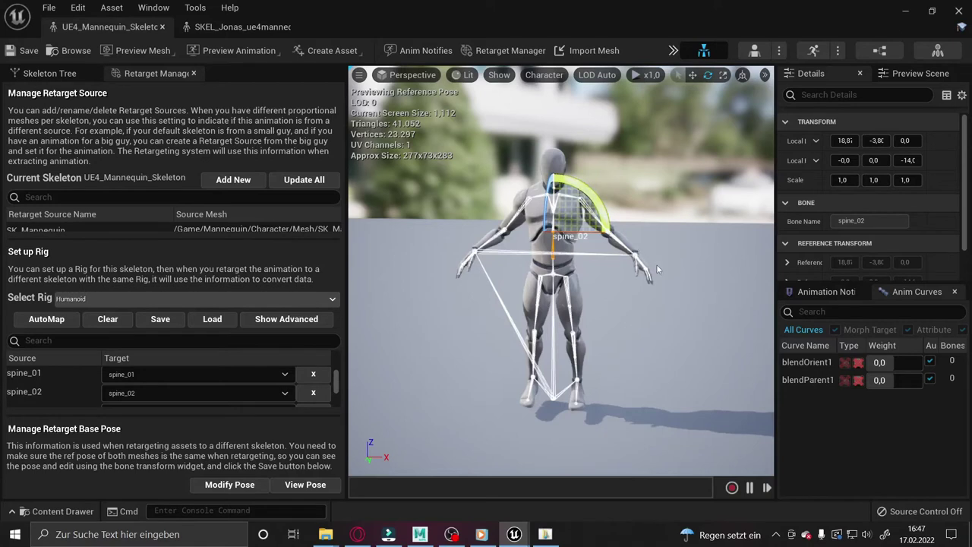
right_click_drag(658, 268, 658, 251)
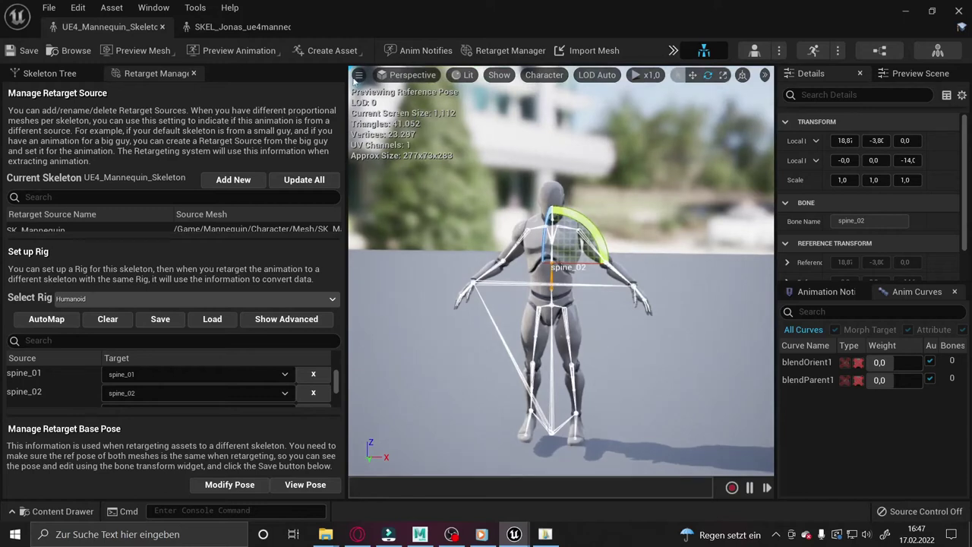
left_click(233, 29)
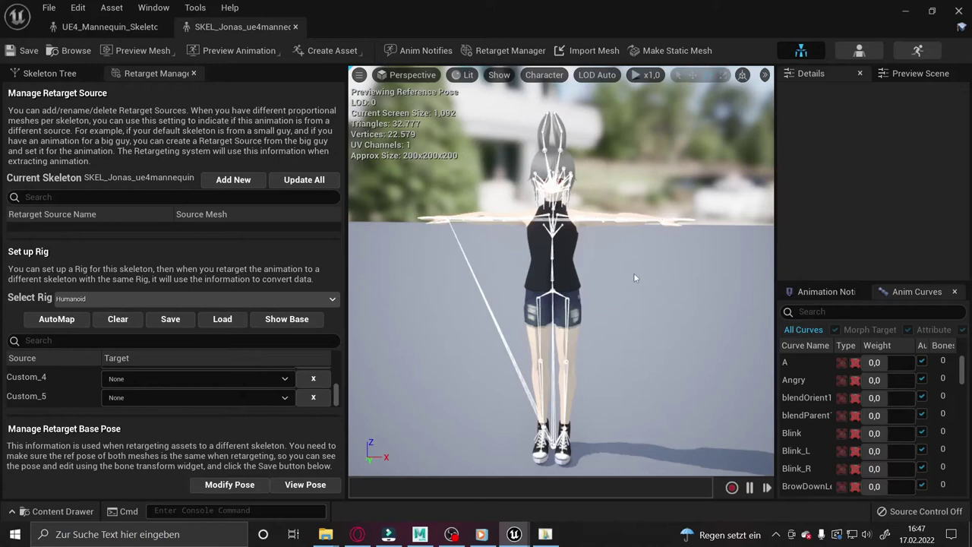
left_click(107, 27)
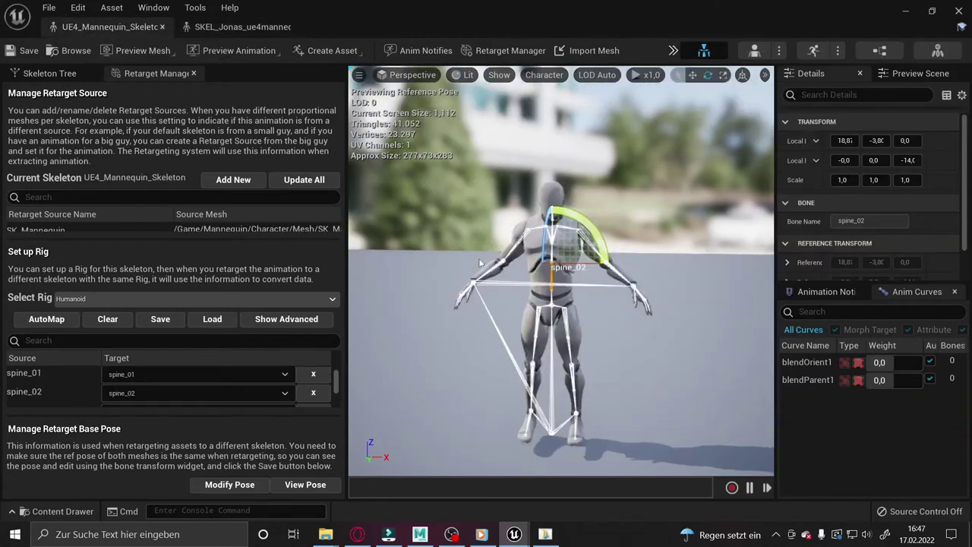
left_click(241, 27)
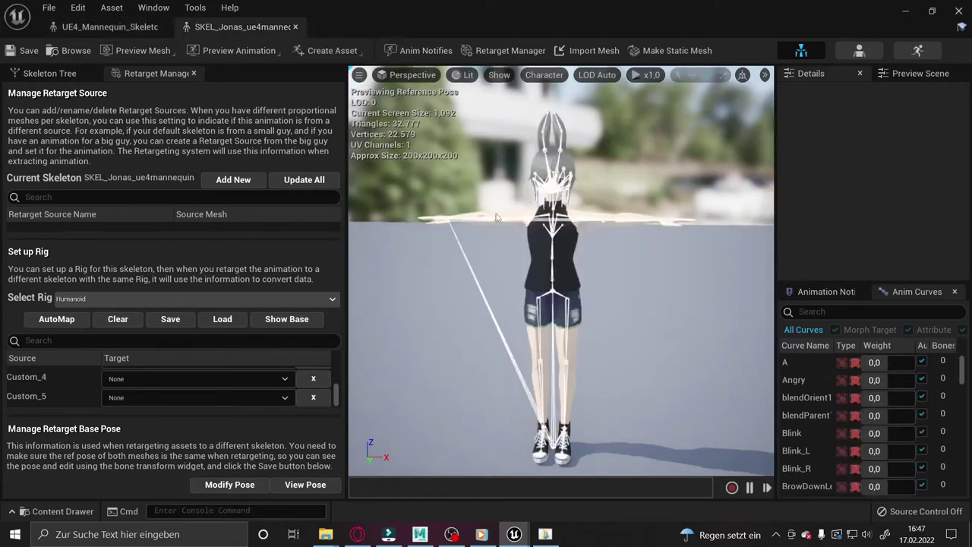
Step: Rotate the mannequin's upperarm_l and upperarm_r bones up to horizontal
left_click(73, 29)
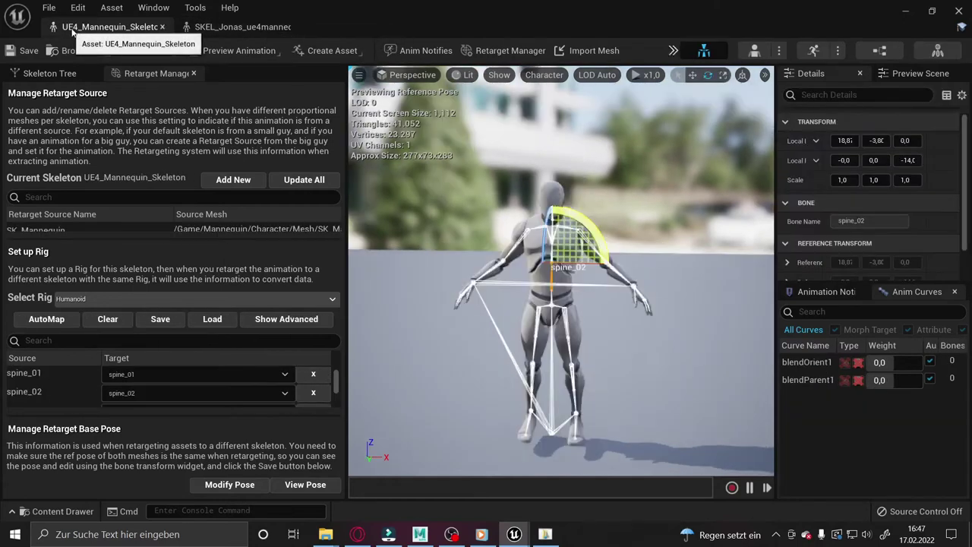
right_click_drag(562, 304, 531, 304)
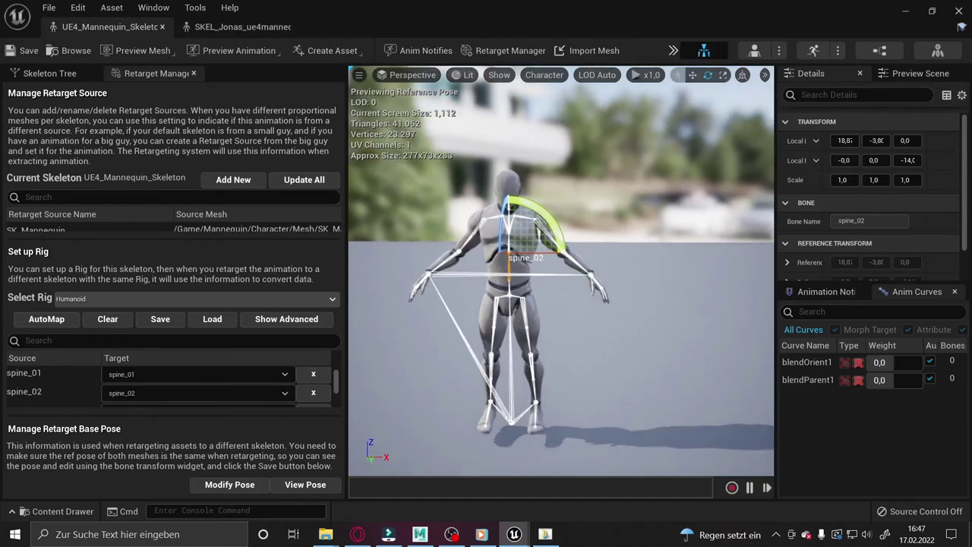
right_click_drag(531, 304, 501, 288)
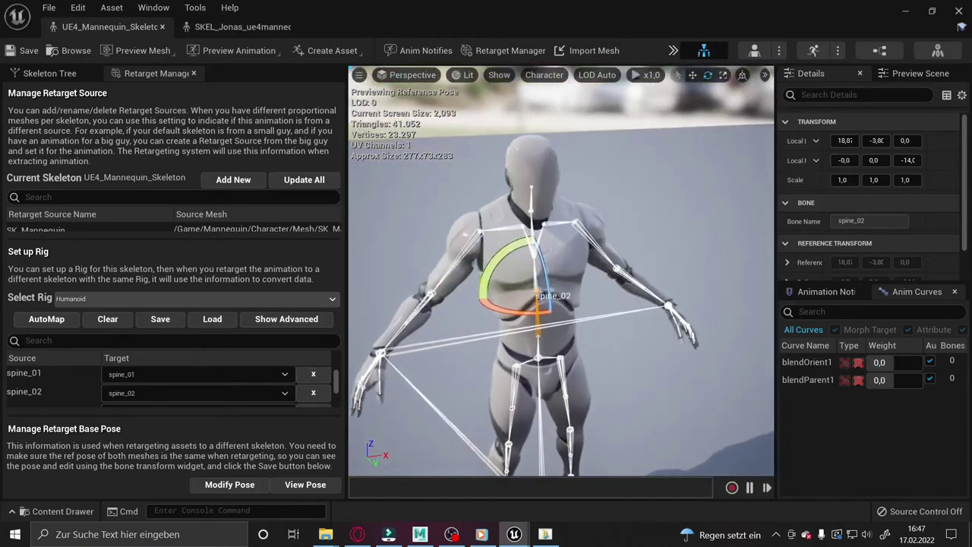
right_click_drag(501, 288, 571, 189)
left_click(564, 220)
mouse_move(561, 216)
left_mouse_down()
mouse_move(622, 190)
mouse_move(465, 228)
left_mouse_up()
left_click(487, 225)
mouse_move(480, 185)
left_mouse_down()
mouse_move(531, 250)
mouse_move(538, 218)
mouse_move(524, 189)
left_mouse_up()
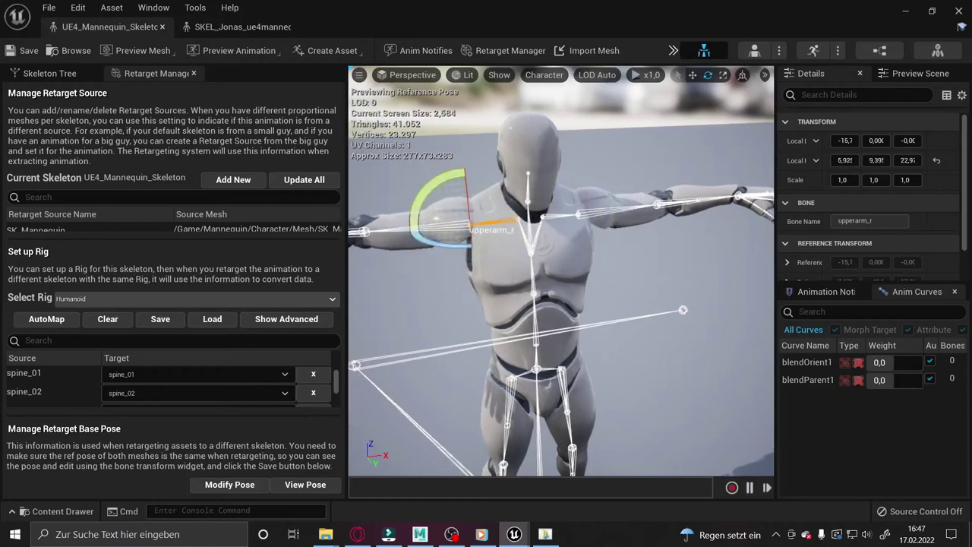
Step: Rotate the right forearm by -35 degrees and the left forearm by -20 degrees
mouse_move(531, 228)
right_mouse_down()
mouse_move(455, 198)
mouse_move(547, 190)
right_mouse_up()
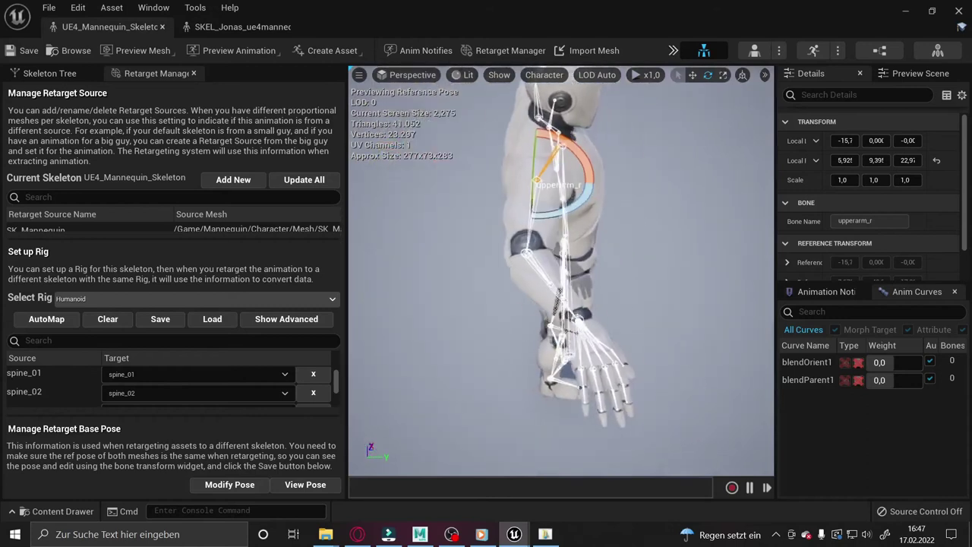
left_click(531, 288)
left_click_drag(531, 287, 470, 282)
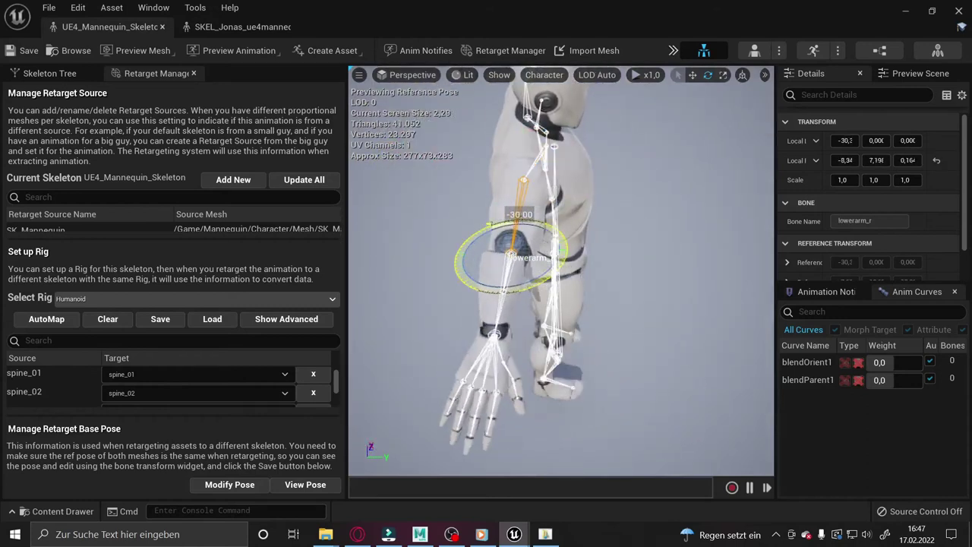
right_click_drag(493, 288, 586, 242)
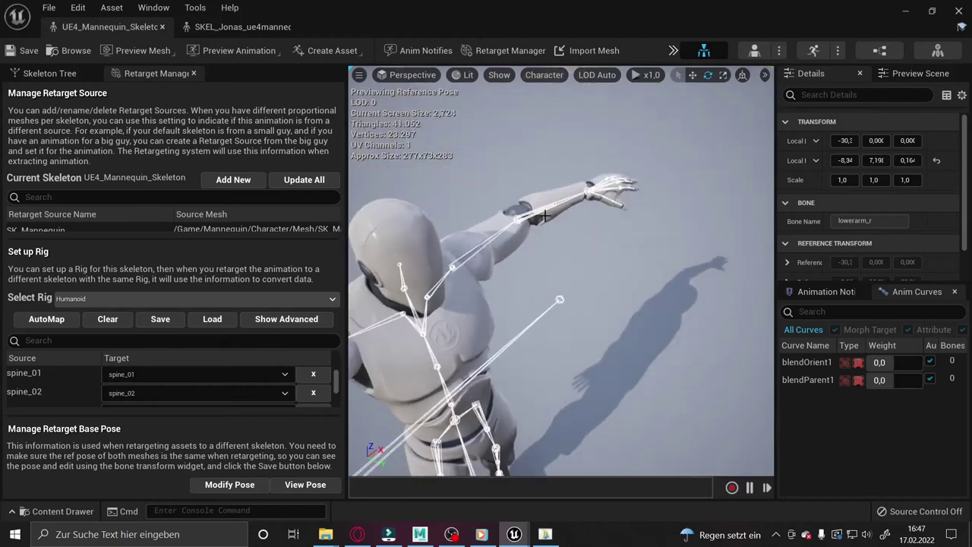
left_click(547, 219)
key("ctrl+z")
left_click_drag(546, 196, 524, 190)
right_click_drag(524, 190, 535, 315)
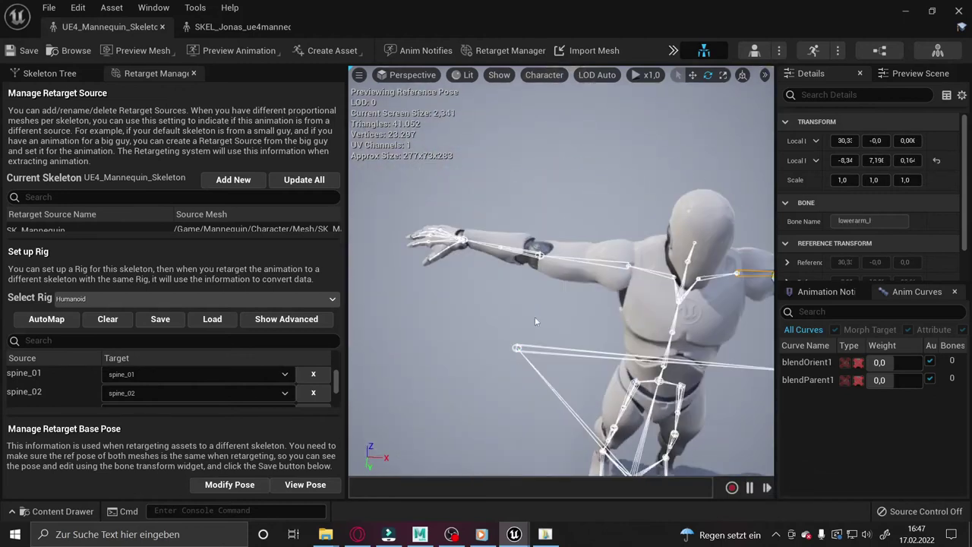
Step: Move the ik_hand_gun bone slightly upward and recheck the left forearm
left_click(524, 155)
key("w")
left_click_drag(523, 125, 522, 118)
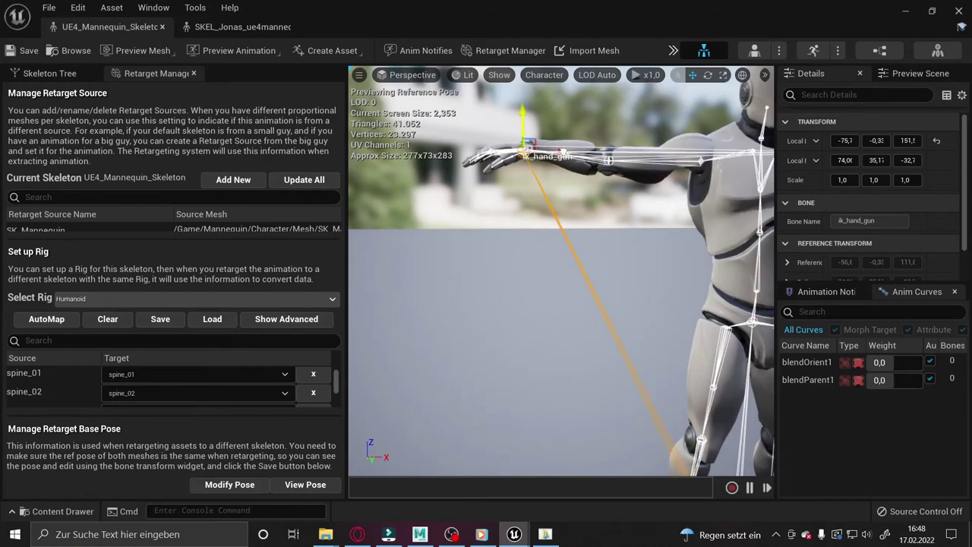
mouse_move(524, 190)
right_mouse_down()
mouse_move(371, 367)
mouse_move(619, 144)
mouse_move(577, 190)
mouse_move(577, 159)
right_mouse_up()
left_click(541, 225)
left_click(618, 144)
left_click(619, 145)
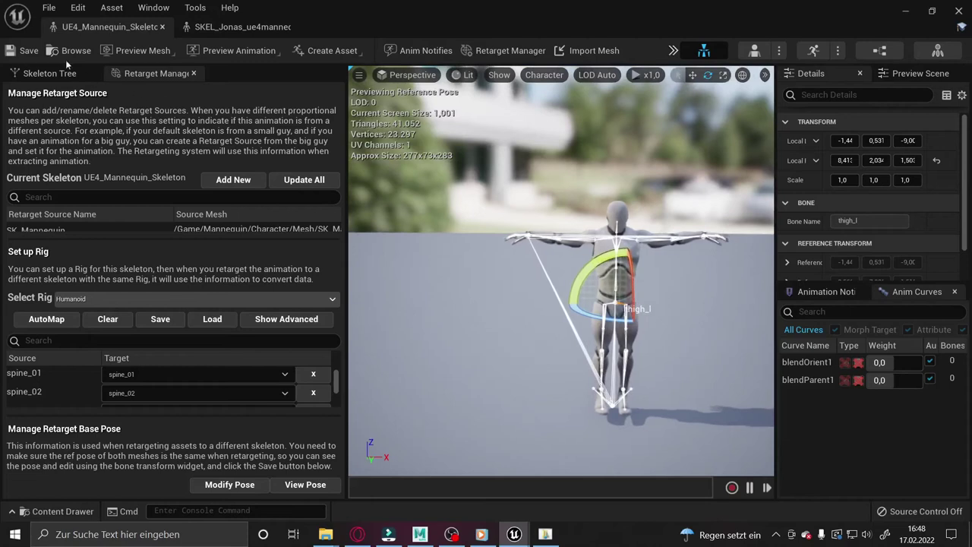
Step: Apply Use CurrentPose as the mannequin's retarget base pose and minimize the skeleton editor
left_click(234, 483)
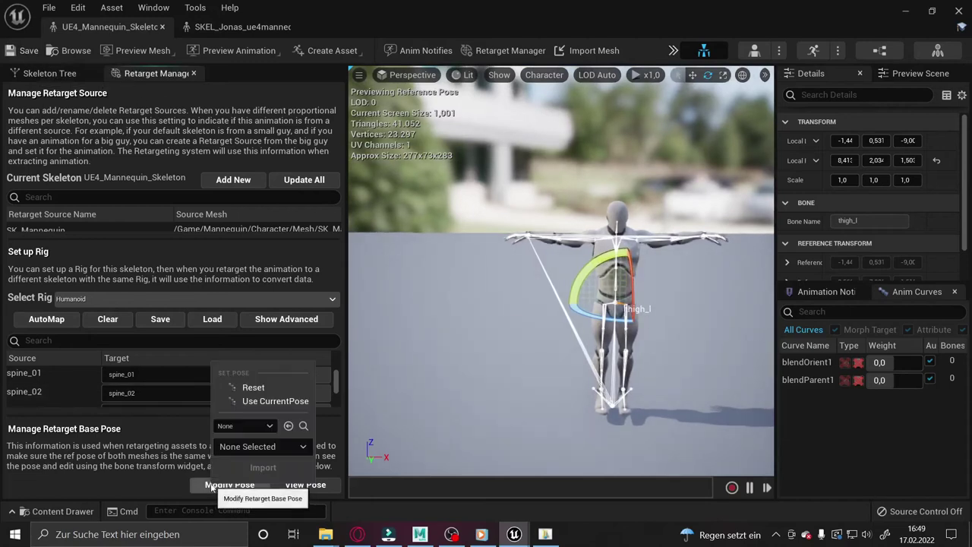
left_click(251, 402)
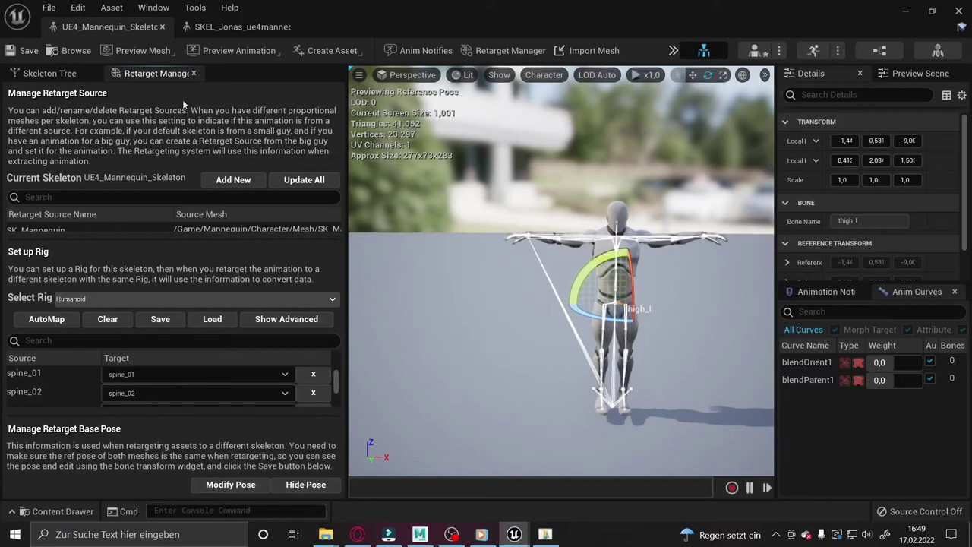
left_click(907, 16)
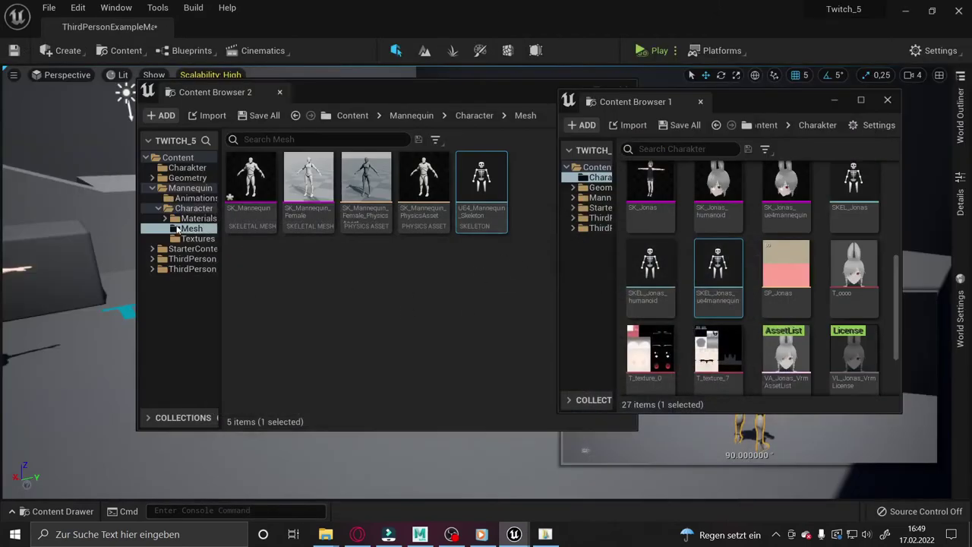
Step: In Mannequin/Animations, choose Duplicate Anim Assets and Retarget on ThirdPersonRun
left_click(192, 198)
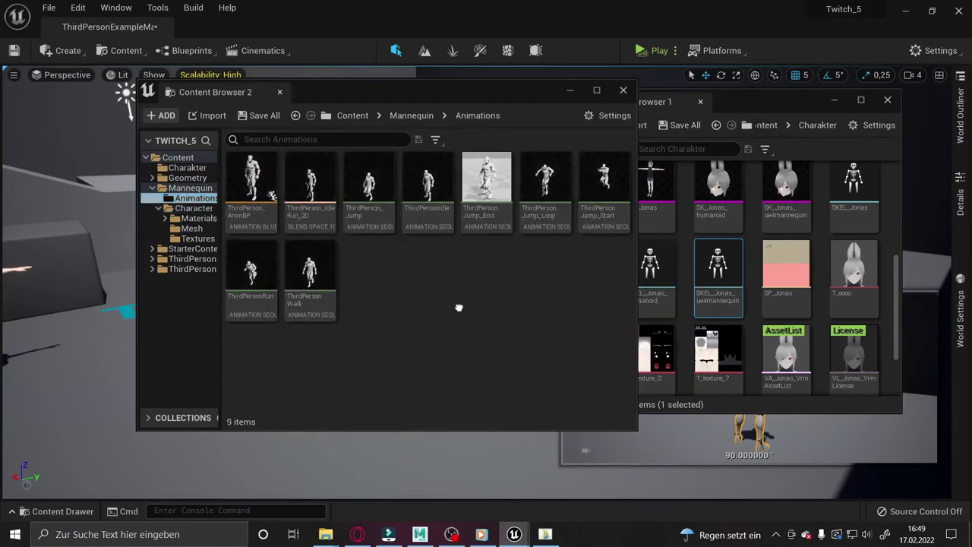
mouse_move(255, 282)
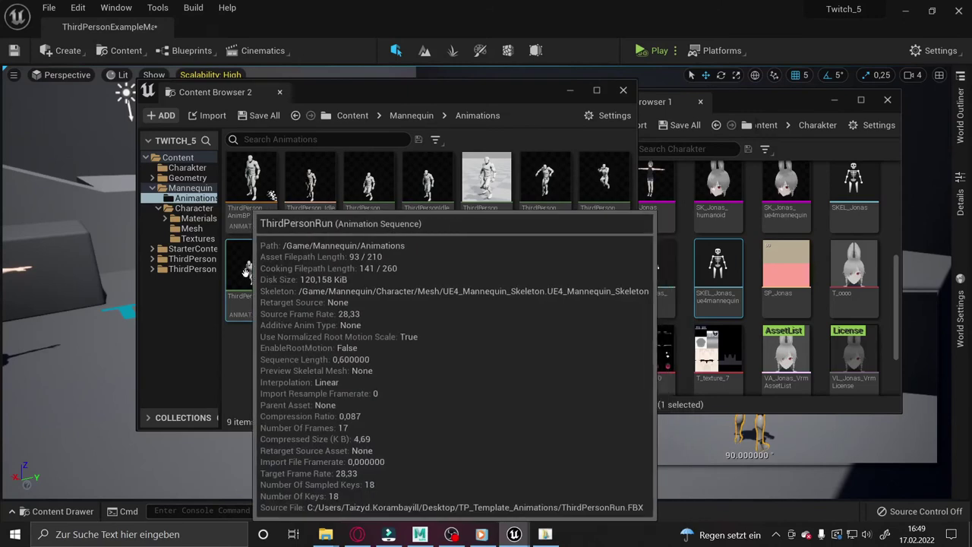
right_click(247, 272)
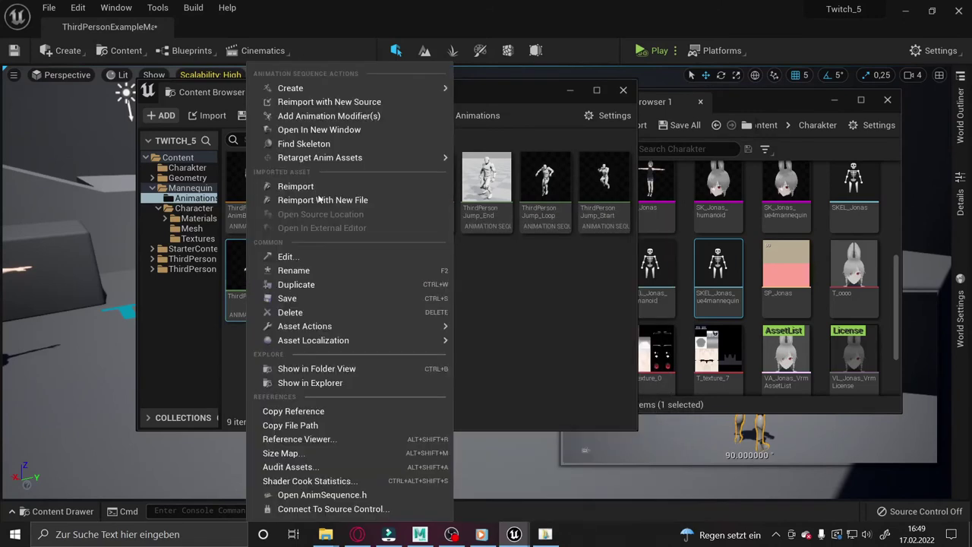
mouse_move(329, 159)
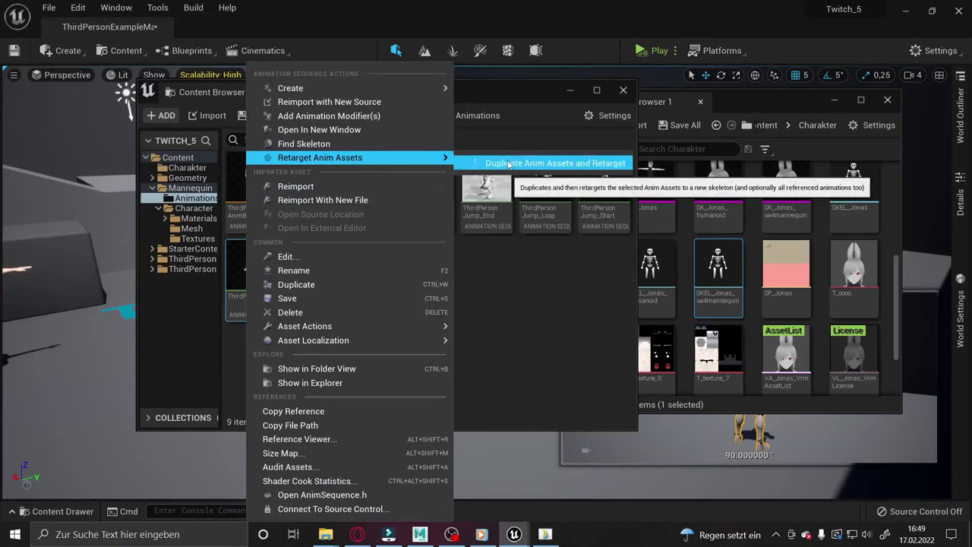
left_click(507, 163)
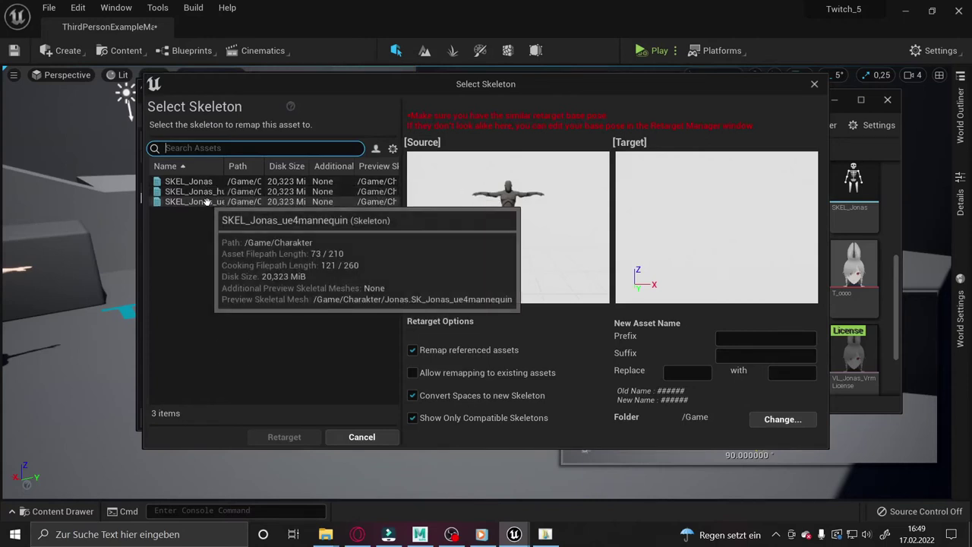
Step: Retarget ThirdPersonRun onto SKEL_Jonas_ue4mannequin with prefix 'Johnas', saving into the Charakter folder
left_click(206, 201)
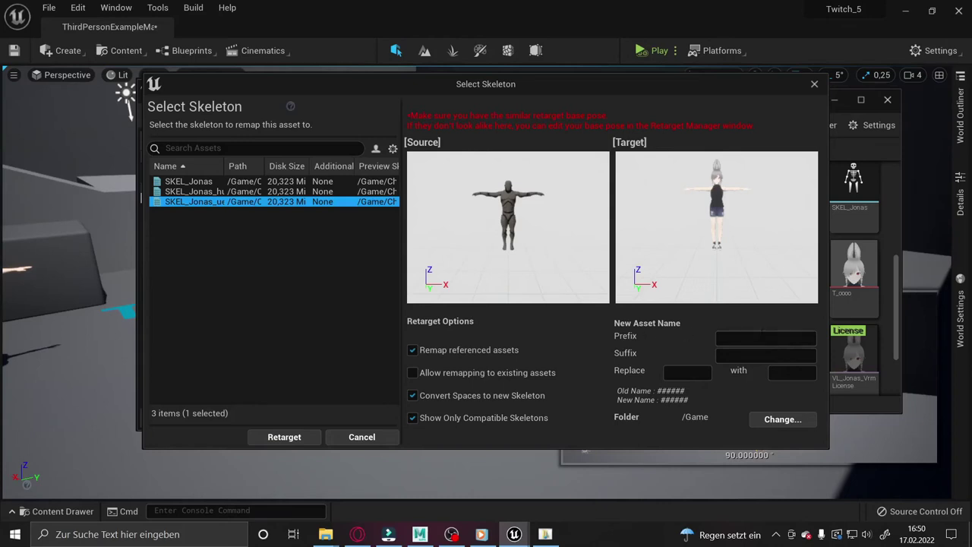
left_click(744, 336)
type("ohnas")
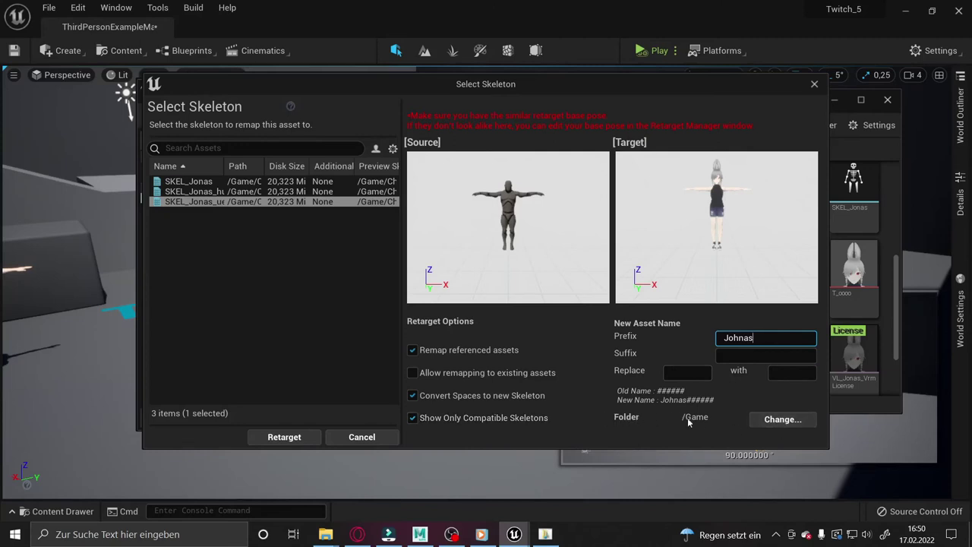
left_click(775, 419)
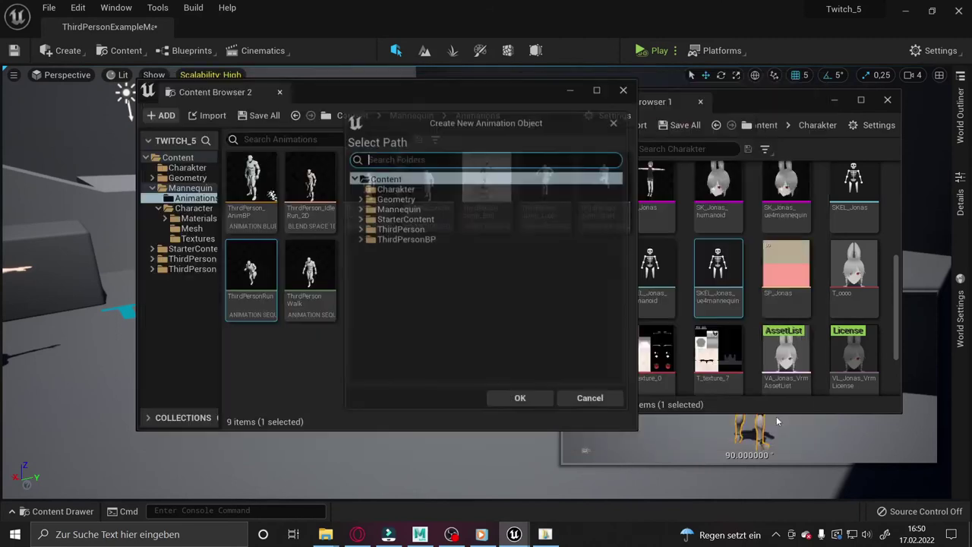
left_click(394, 188)
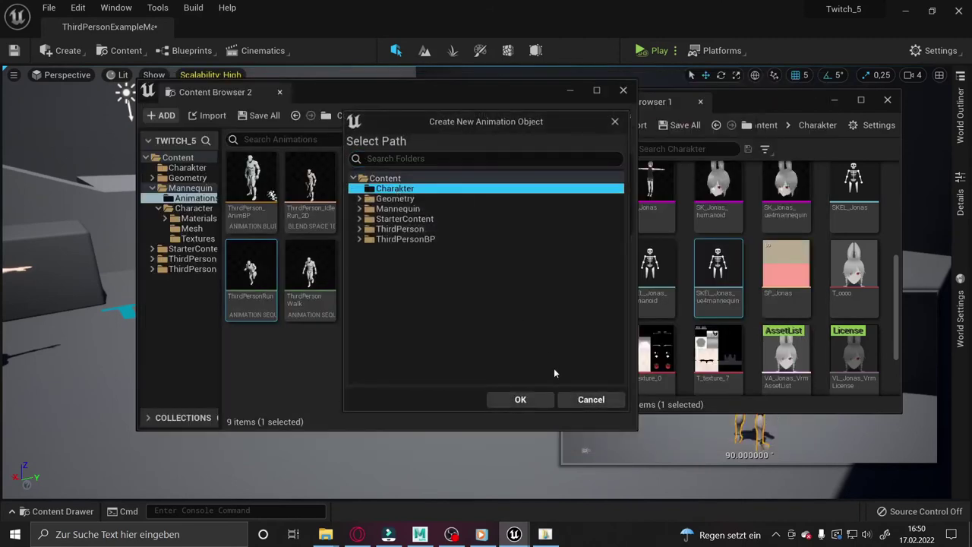
left_click(529, 398)
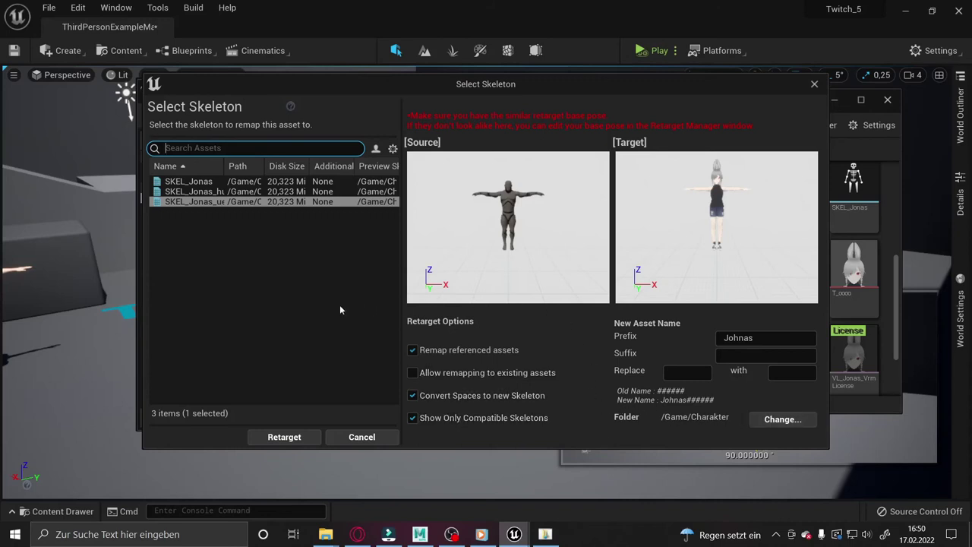
left_click(267, 438)
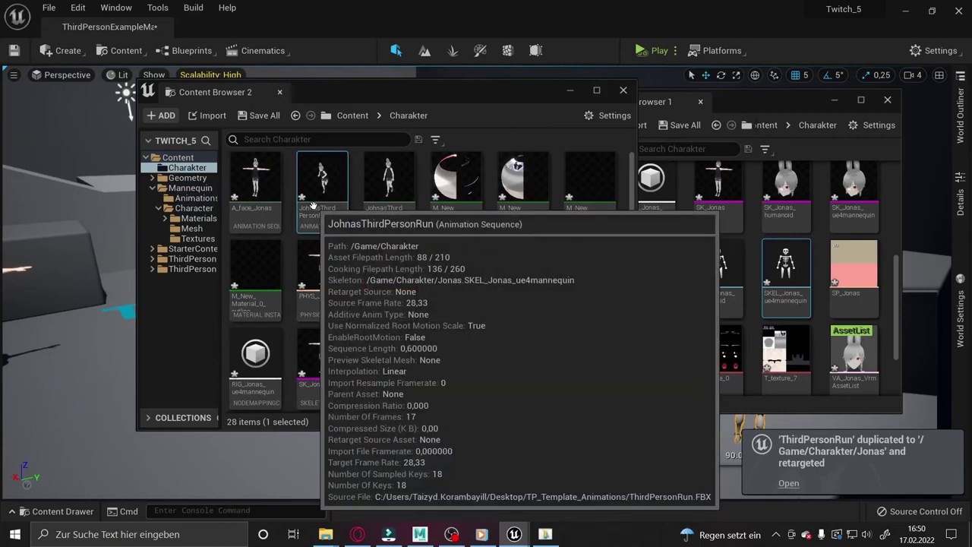
Step: Place JohnasThirdPersonRun in the level, rotate it, and minimize both Content Browser windows
left_click_drag(424, 97, 699, 94)
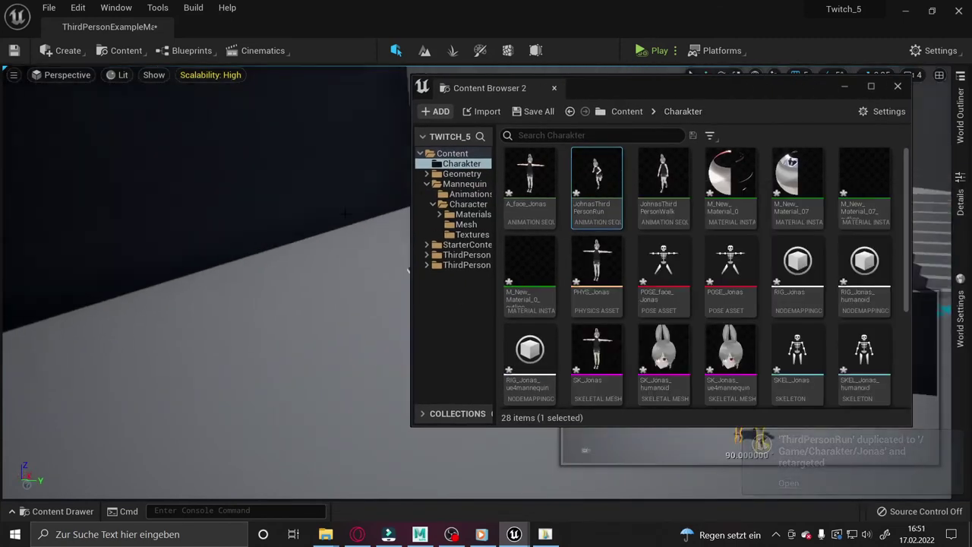
mouse_move(596, 182)
left_mouse_down()
mouse_move(343, 235)
mouse_move(251, 313)
left_mouse_up()
key("e")
left_click(276, 380)
right_click_drag(275, 380, 235, 380)
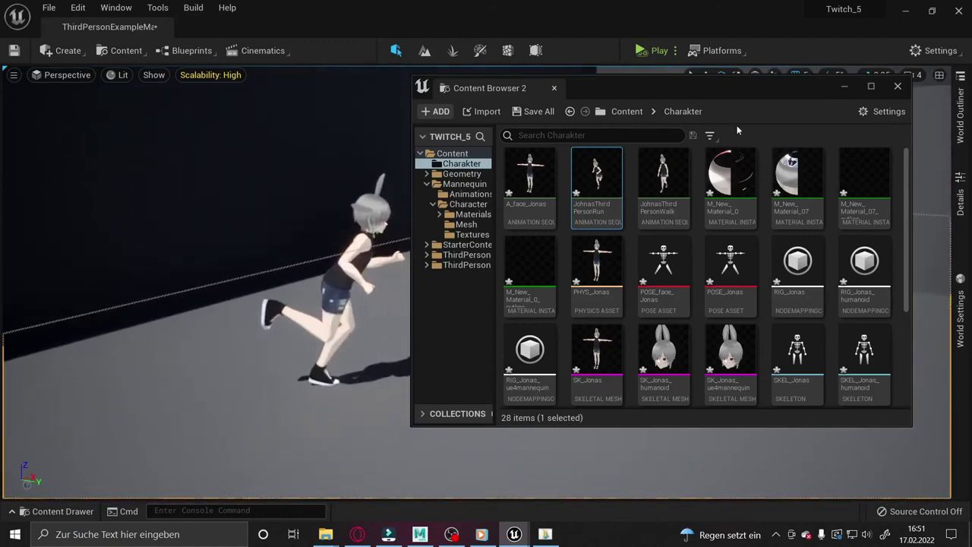
left_click(844, 87)
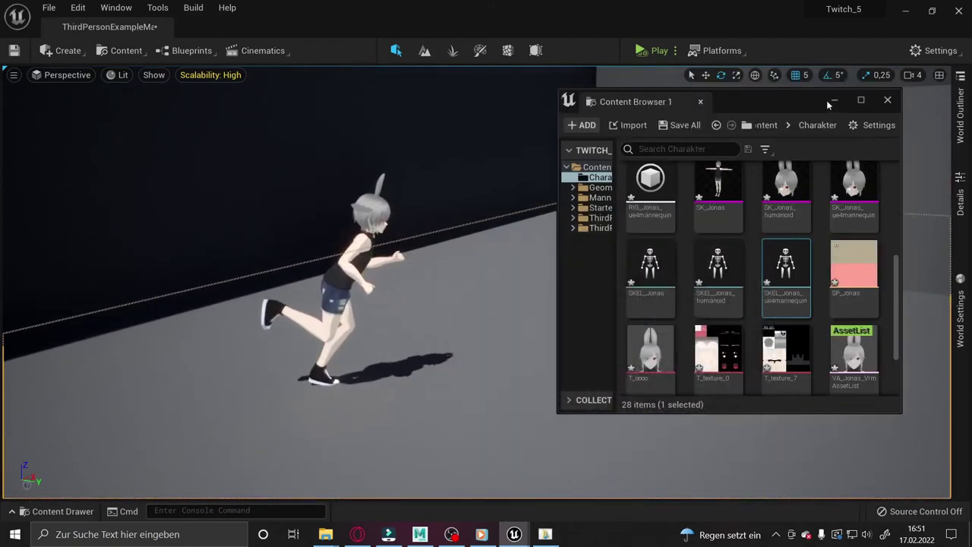
left_click(833, 100)
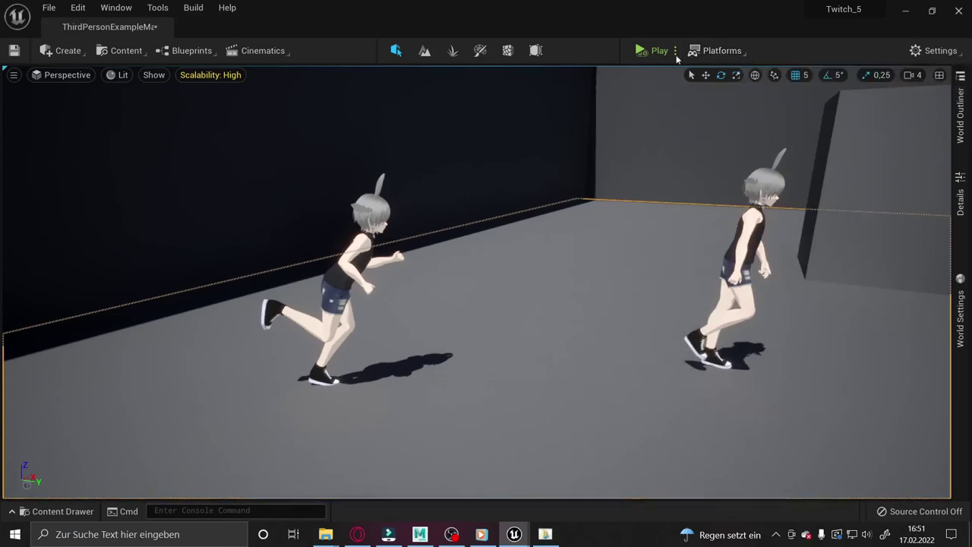
Step: Run the level in Simulate mode to watch the Jonas characters play their run animations
left_click(675, 51)
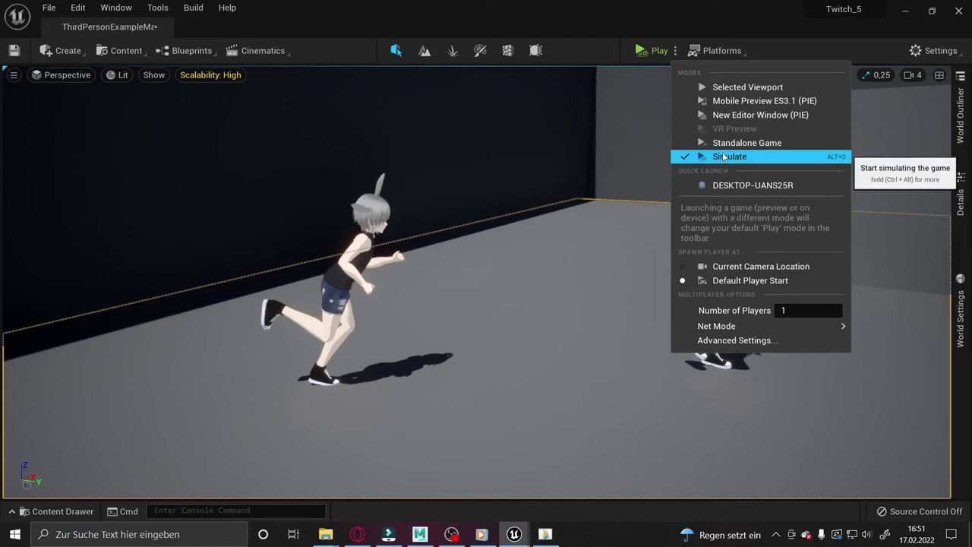
left_click(723, 156)
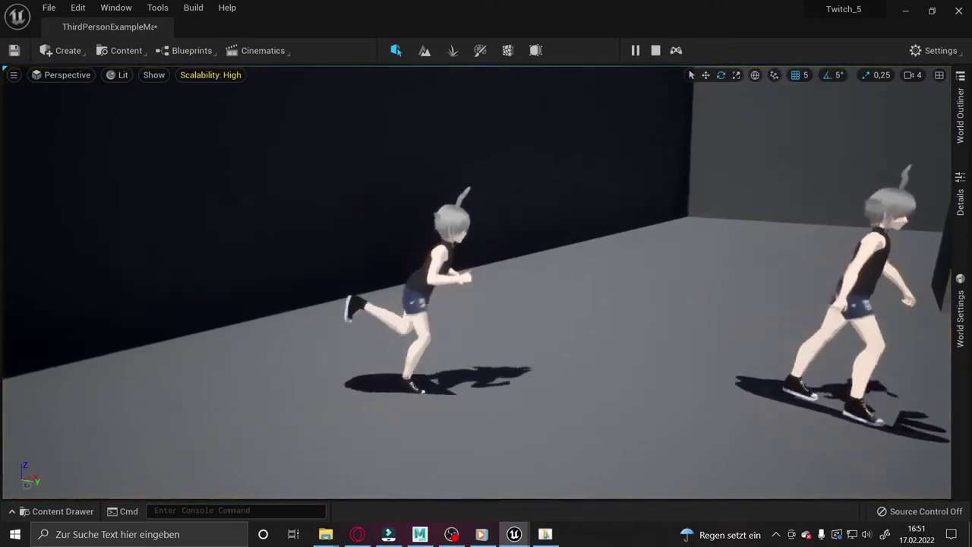
scroll(476, 281, "up", 5)
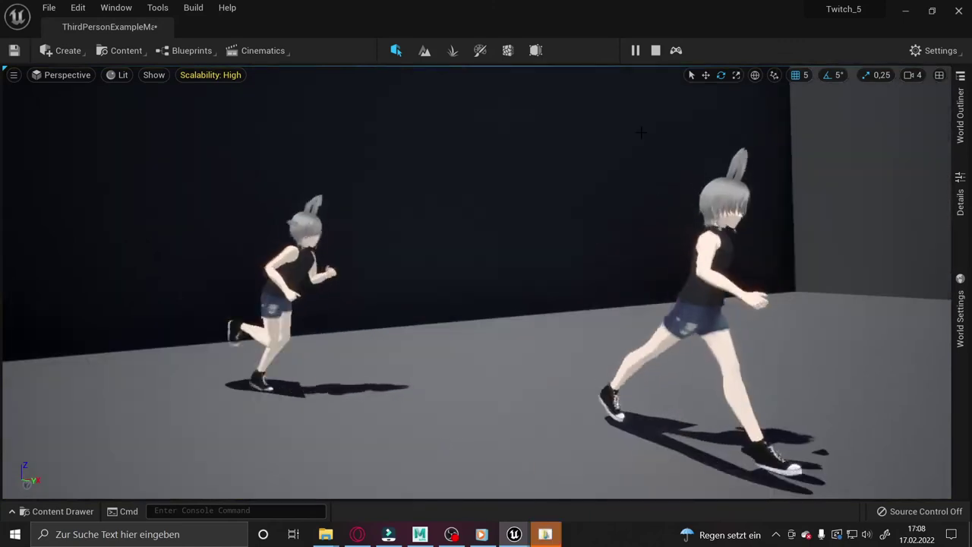